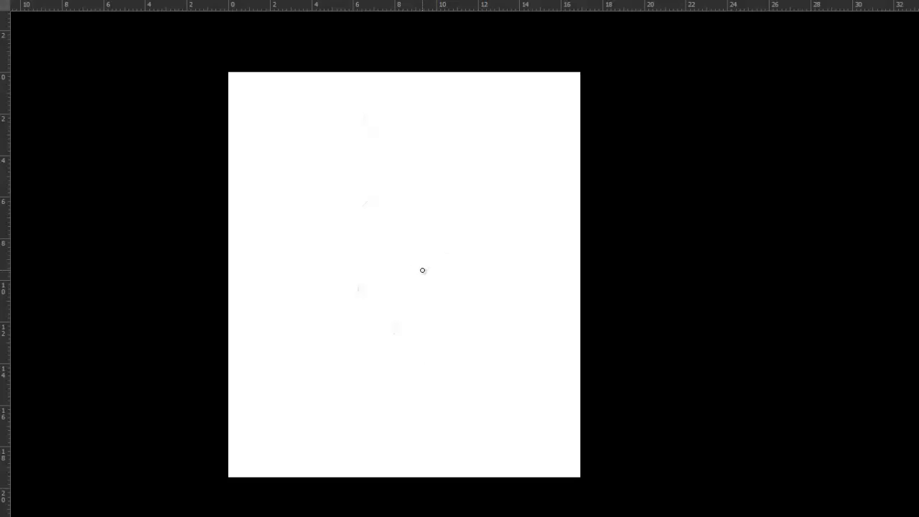
Step: Sketch the fawn's head arc, muzzle, mouth lines, right ear, oval eye and jaw in blue
{"action": "left_click_drag", "start_coordinate": [373, 196], "coordinate": [451, 289]}
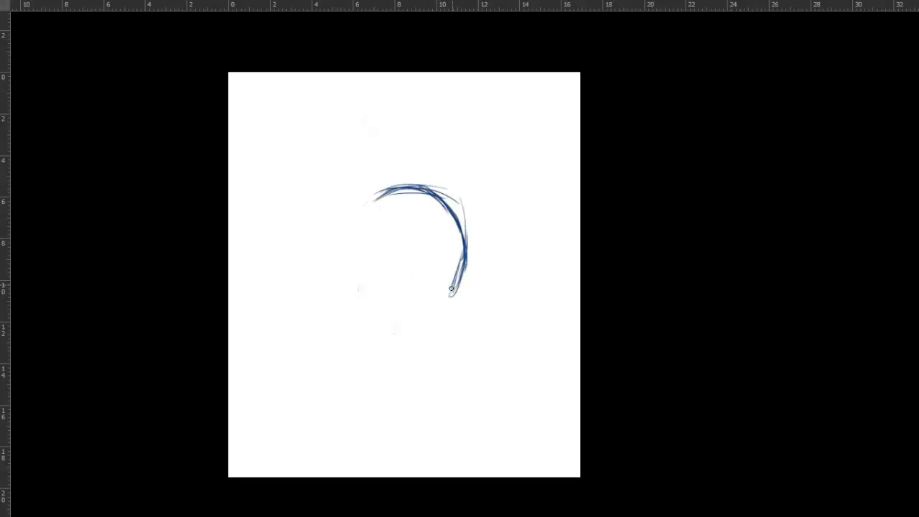
{"action": "left_click_drag", "start_coordinate": [456, 355], "coordinate": [417, 330]}
{"action": "left_click_drag", "start_coordinate": [413, 308], "coordinate": [430, 317]}
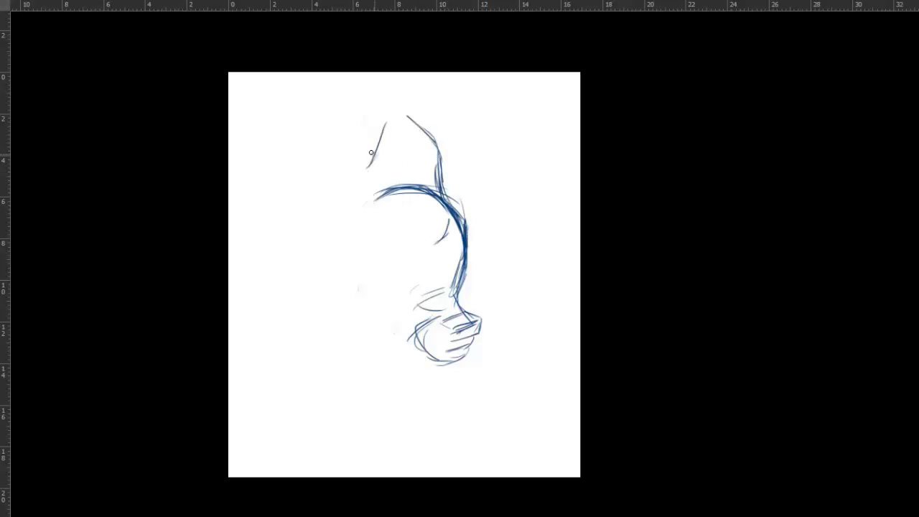
{"action": "mouse_move", "coordinate": [371, 152]}
{"action": "left_mouse_down"}
{"action": "mouse_move", "coordinate": [424, 126]}
{"action": "mouse_move", "coordinate": [343, 213]}
{"action": "mouse_move", "coordinate": [452, 240]}
{"action": "left_mouse_up"}
{"action": "left_click_drag", "start_coordinate": [374, 232], "coordinate": [390, 276]}
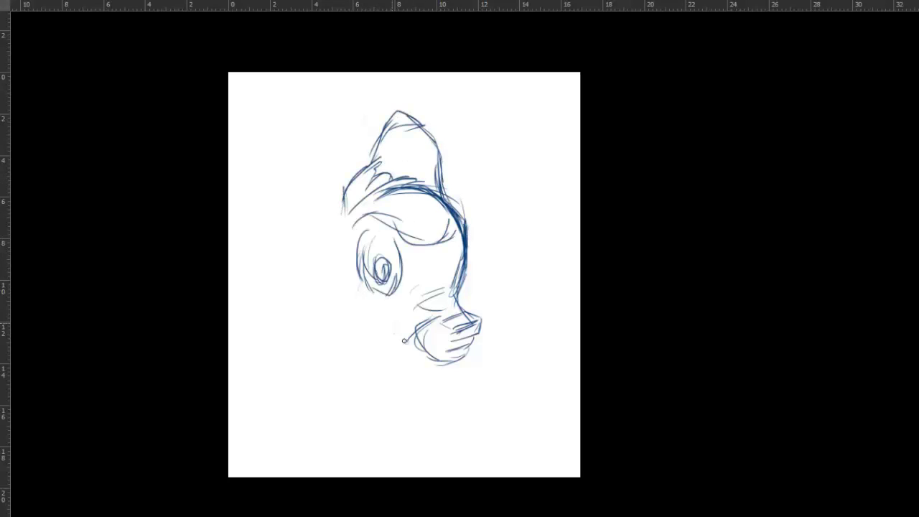
{"action": "mouse_move", "coordinate": [423, 362]}
{"action": "left_mouse_down"}
{"action": "mouse_move", "coordinate": [337, 234]}
{"action": "mouse_move", "coordinate": [362, 355]}
{"action": "left_mouse_up"}
Step: Sketch the neck lines, the tall left ear and the shoulder curve
{"action": "mouse_move", "coordinate": [335, 251]}
{"action": "left_mouse_down"}
{"action": "mouse_move", "coordinate": [301, 196]}
{"action": "mouse_move", "coordinate": [302, 125]}
{"action": "left_mouse_up"}
{"action": "left_click_drag", "start_coordinate": [305, 122], "coordinate": [355, 208]}
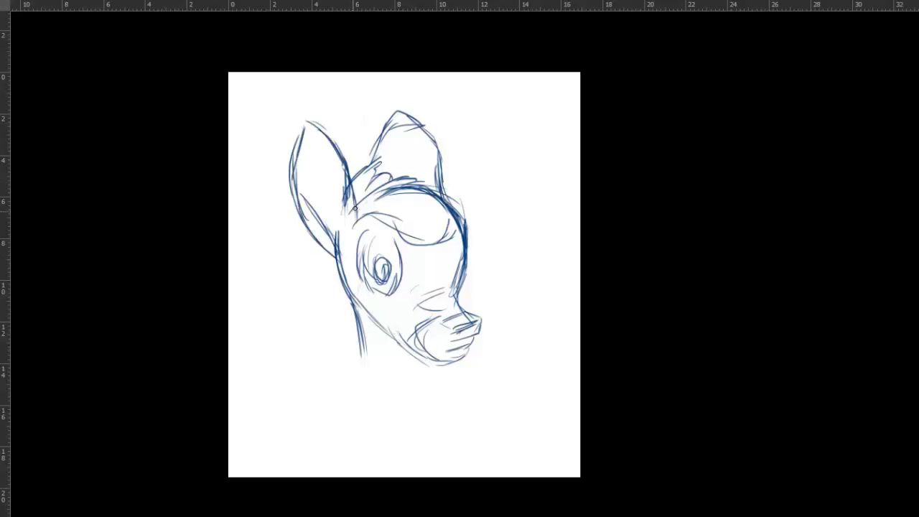
{"action": "left_click_drag", "start_coordinate": [437, 363], "coordinate": [440, 442]}
{"action": "left_click_drag", "start_coordinate": [450, 388], "coordinate": [462, 449]}
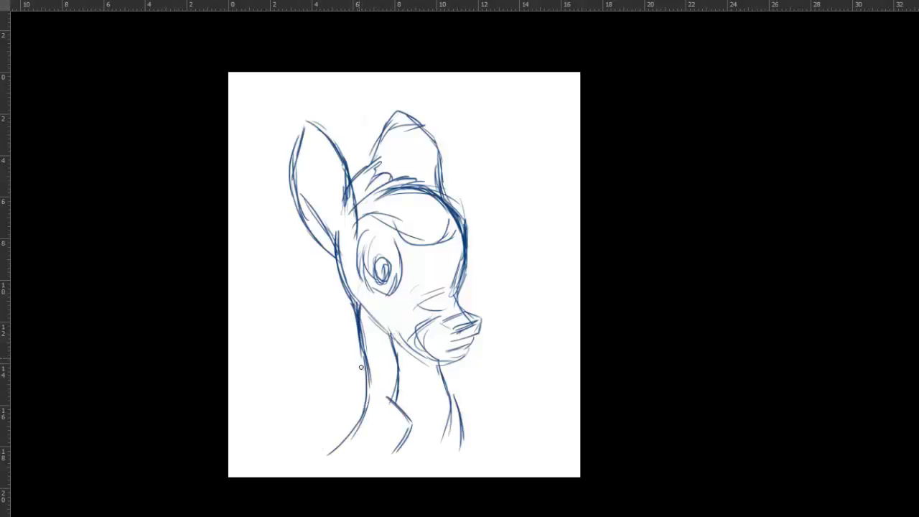
{"action": "left_click_drag", "start_coordinate": [360, 365], "coordinate": [278, 405]}
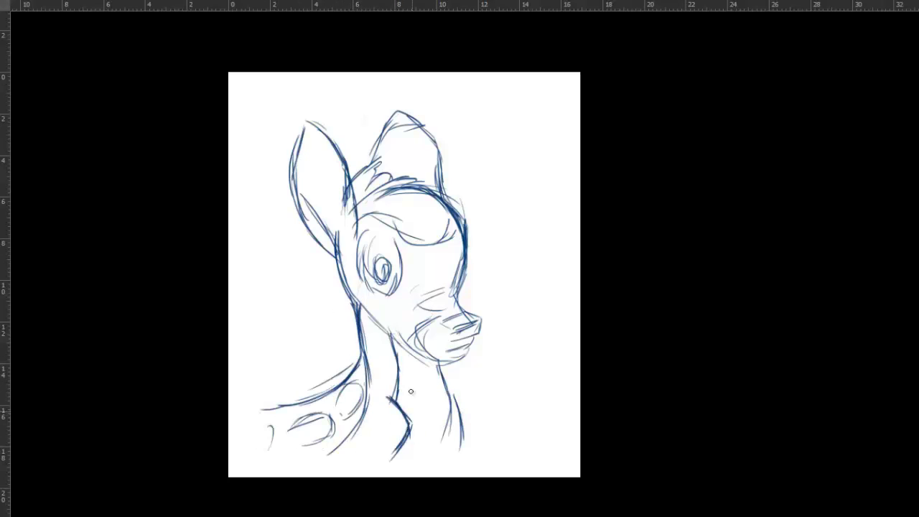
Step: Redraw the left ear outline darker, undoing and removing stray strokes at its base
{"action": "left_click_drag", "start_coordinate": [332, 259], "coordinate": [298, 183]}
{"action": "left_click_drag", "start_coordinate": [310, 141], "coordinate": [306, 203]}
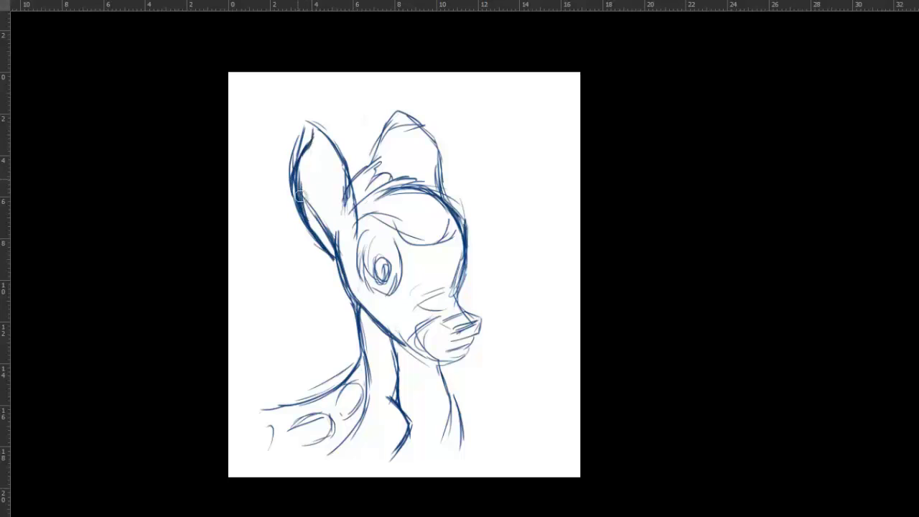
{"action": "key", "text": "ctrl+z"}
{"action": "key", "text": "ctrl+z"}
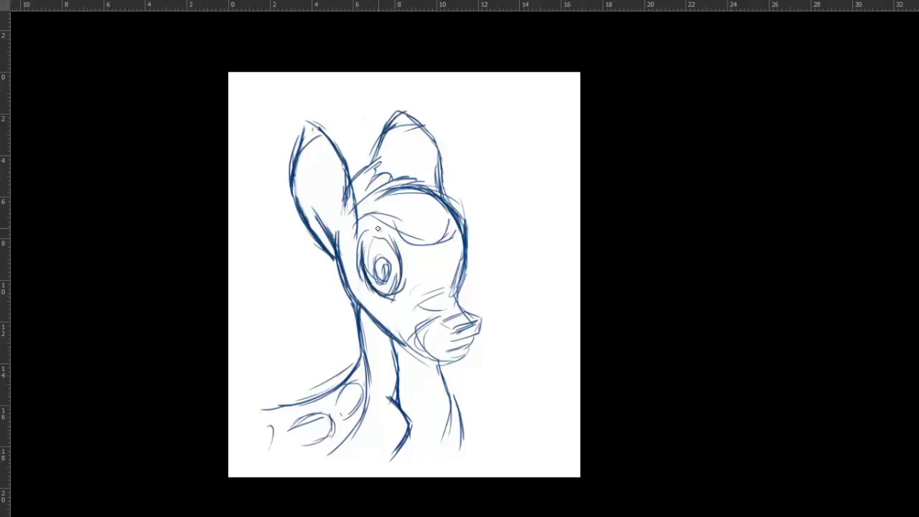
{"action": "left_click_drag", "start_coordinate": [337, 233], "coordinate": [380, 173]}
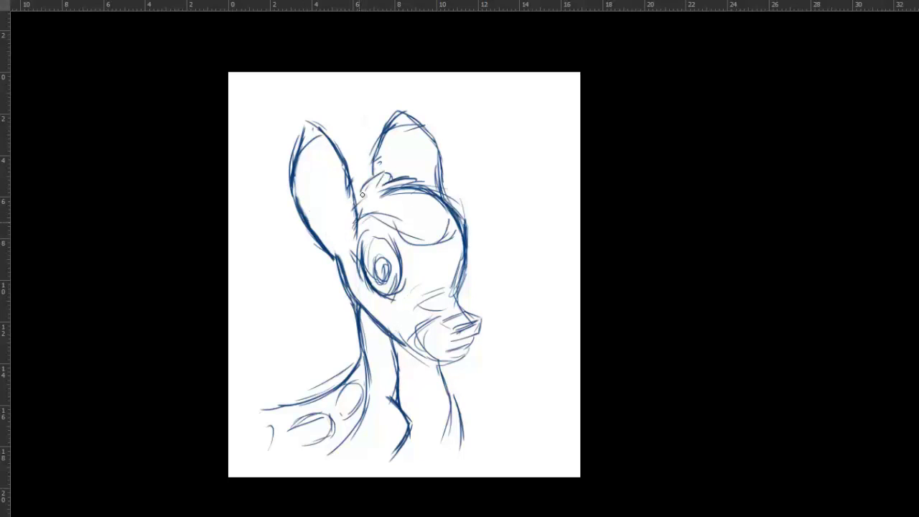
{"action": "mouse_move", "coordinate": [335, 252]}
{"action": "left_mouse_down"}
{"action": "mouse_move", "coordinate": [292, 150]}
{"action": "mouse_move", "coordinate": [312, 122]}
{"action": "left_mouse_up"}
{"action": "left_click_drag", "start_coordinate": [310, 124], "coordinate": [344, 158]}
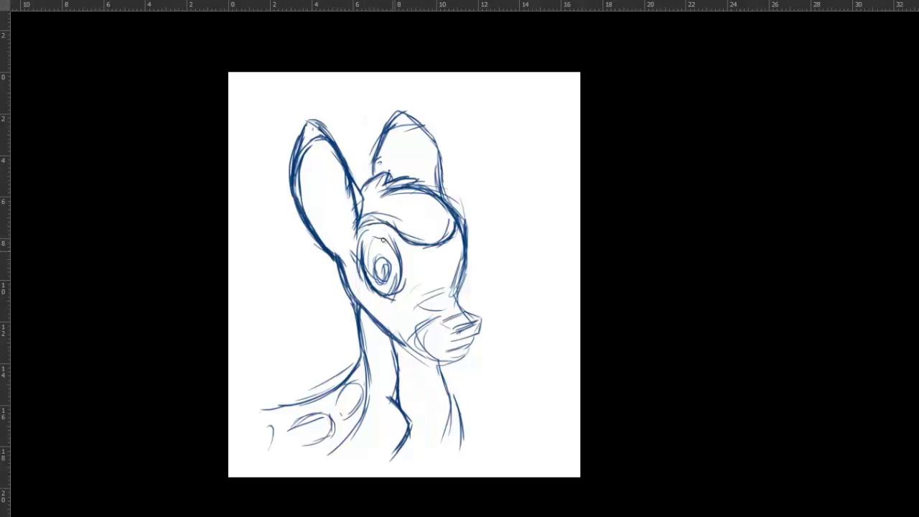
Step: Zoom in and darken the eye outline and the nose bridge
{"action": "key", "text": "ctrl+plus"}
{"action": "mouse_move", "coordinate": [406, 265]}
{"action": "left_mouse_down"}
{"action": "mouse_move", "coordinate": [416, 330]}
{"action": "mouse_move", "coordinate": [431, 330]}
{"action": "mouse_move", "coordinate": [424, 309]}
{"action": "left_mouse_up"}
{"action": "mouse_move", "coordinate": [607, 334]}
{"action": "left_mouse_down"}
{"action": "mouse_move", "coordinate": [593, 365]}
{"action": "mouse_move", "coordinate": [603, 215]}
{"action": "left_mouse_up"}
Step: Retrace the mouth line, chin curve and a boxy nose darker
{"action": "scroll", "coordinate": [593, 331], "scroll_direction": "down", "scroll_amount": 3}
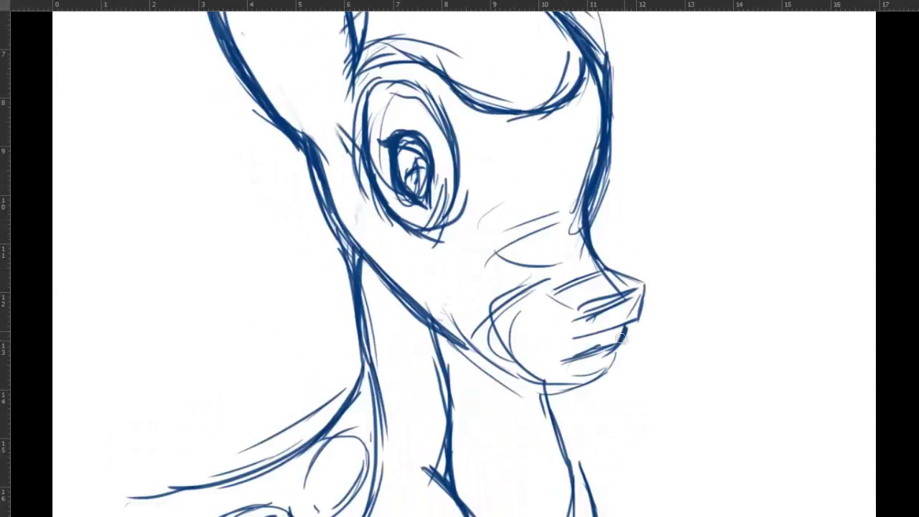
{"action": "left_click_drag", "start_coordinate": [565, 364], "coordinate": [616, 352]}
{"action": "mouse_move", "coordinate": [544, 302]}
{"action": "left_mouse_down"}
{"action": "mouse_move", "coordinate": [523, 372]}
{"action": "mouse_move", "coordinate": [576, 332]}
{"action": "left_mouse_up"}
{"action": "left_click_drag", "start_coordinate": [578, 324], "coordinate": [643, 294]}
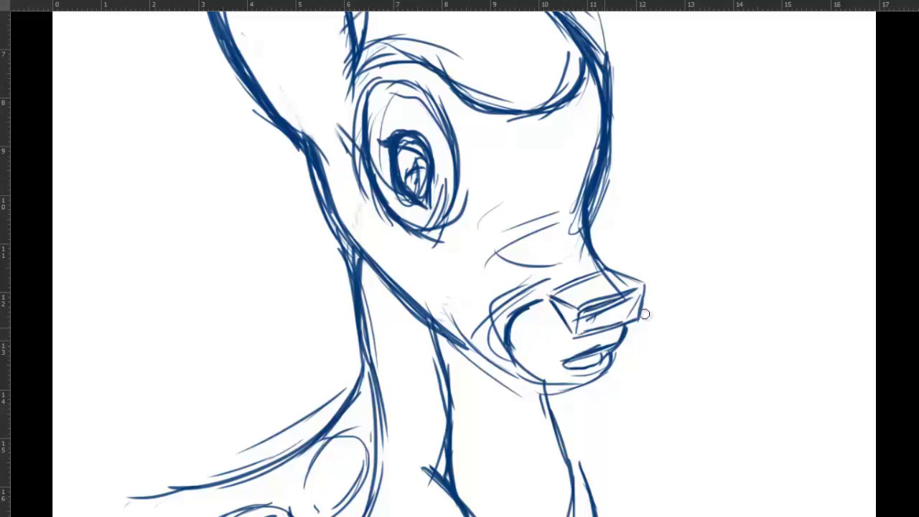
{"action": "key", "text": "ctrl+z"}
{"action": "left_click_drag", "start_coordinate": [578, 310], "coordinate": [639, 286]}
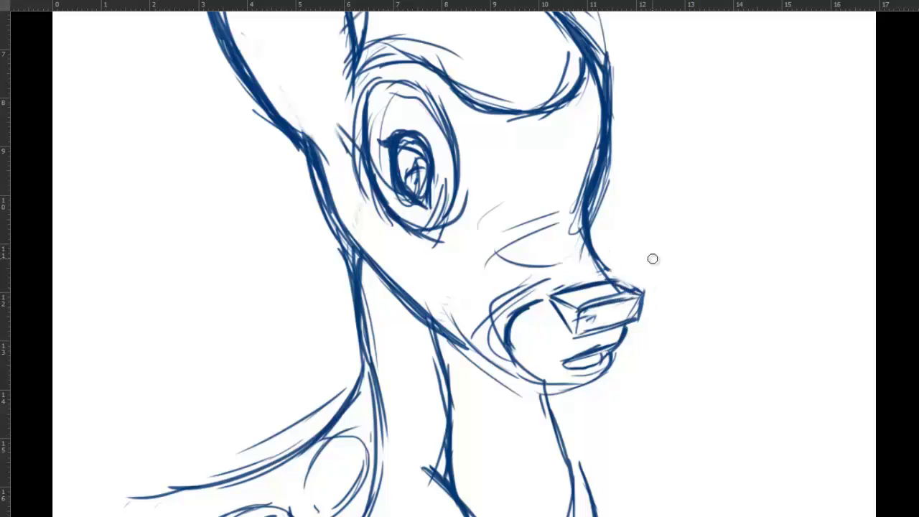
{"action": "key", "text": "ctrl+0"}
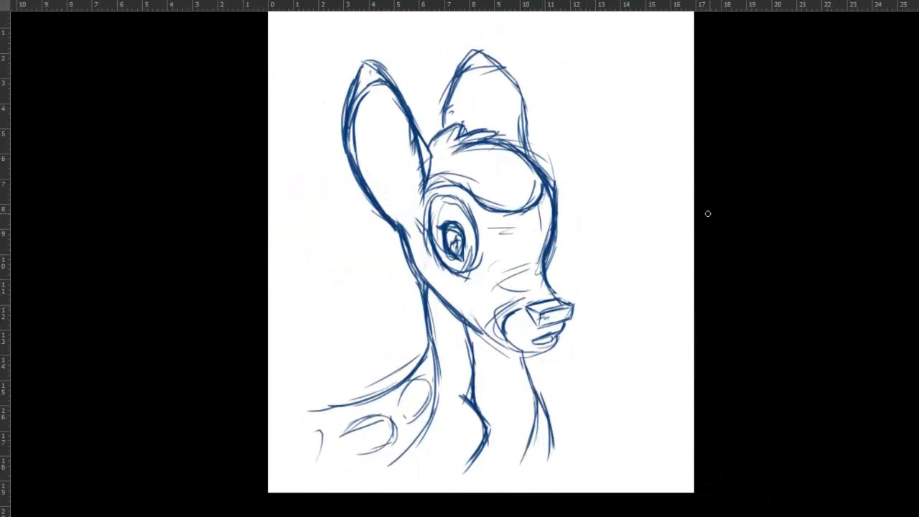
Step: Darken and reshape the left ear's edges and tip
{"action": "scroll", "coordinate": [449, 205], "scroll_direction": "up", "scroll_amount": 1}
{"action": "mouse_move", "coordinate": [400, 217]}
{"action": "left_mouse_down"}
{"action": "mouse_move", "coordinate": [342, 148]}
{"action": "mouse_move", "coordinate": [329, 90]}
{"action": "left_mouse_up"}
{"action": "left_click_drag", "start_coordinate": [389, 99], "coordinate": [327, 106]}
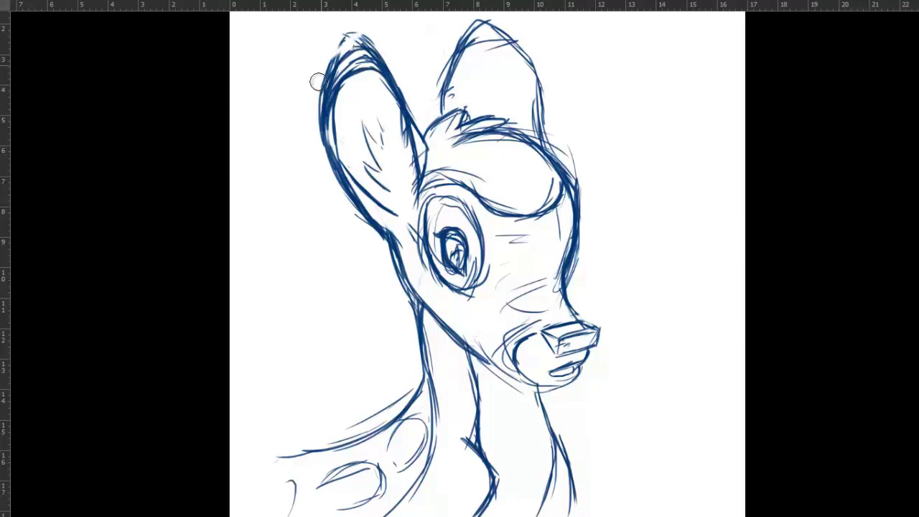
{"action": "left_click_drag", "start_coordinate": [315, 144], "coordinate": [364, 52]}
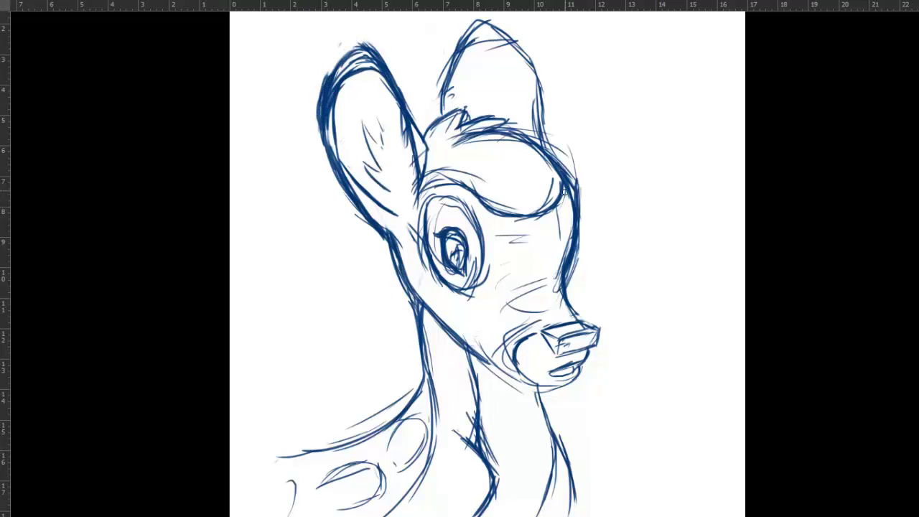
Step: Trace the cheek, right ear and head top, then set the sketch layer to 78% opacity
{"action": "left_click_drag", "start_coordinate": [420, 233], "coordinate": [559, 294]}
{"action": "left_click_drag", "start_coordinate": [488, 54], "coordinate": [442, 100]}
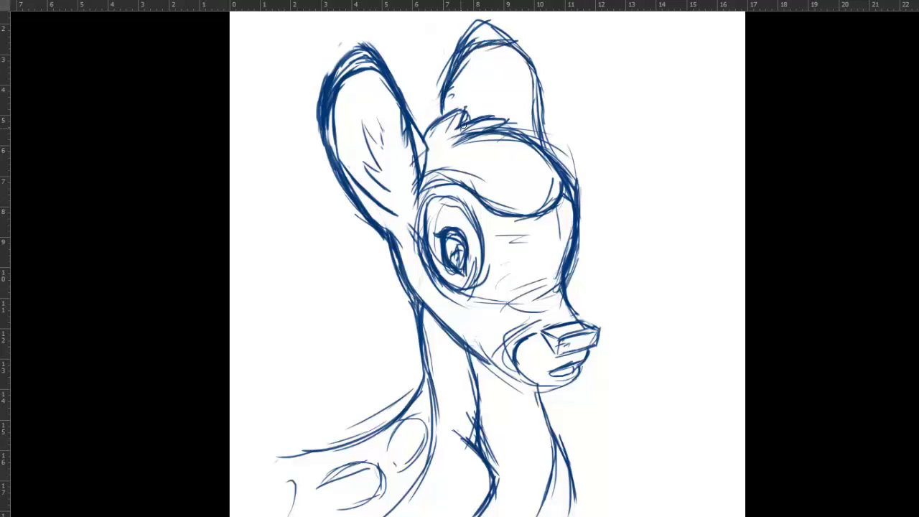
{"action": "left_click_drag", "start_coordinate": [532, 124], "coordinate": [461, 138]}
{"action": "key", "text": "Tab"}
{"action": "left_click_drag", "start_coordinate": [872, 410], "coordinate": [862, 409]}
Step: Ink the neck line, the front ear's back, edges and tip, and hatching at its base in black
{"action": "key", "text": "Tab"}
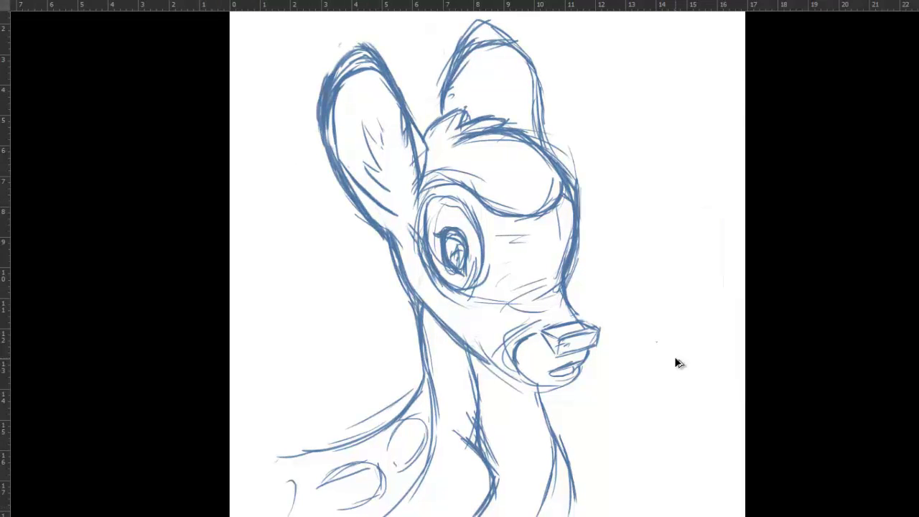
{"action": "scroll", "coordinate": [455, 303], "scroll_direction": "up", "scroll_amount": 3}
{"action": "left_click_drag", "start_coordinate": [340, 267], "coordinate": [392, 373]}
{"action": "mouse_move", "coordinate": [345, 299]}
{"action": "left_mouse_down"}
{"action": "mouse_move", "coordinate": [294, 208]}
{"action": "mouse_move", "coordinate": [268, 185]}
{"action": "left_mouse_up"}
{"action": "left_click_drag", "start_coordinate": [359, 177], "coordinate": [367, 256]}
{"action": "left_click_drag", "start_coordinate": [373, 224], "coordinate": [391, 157]}
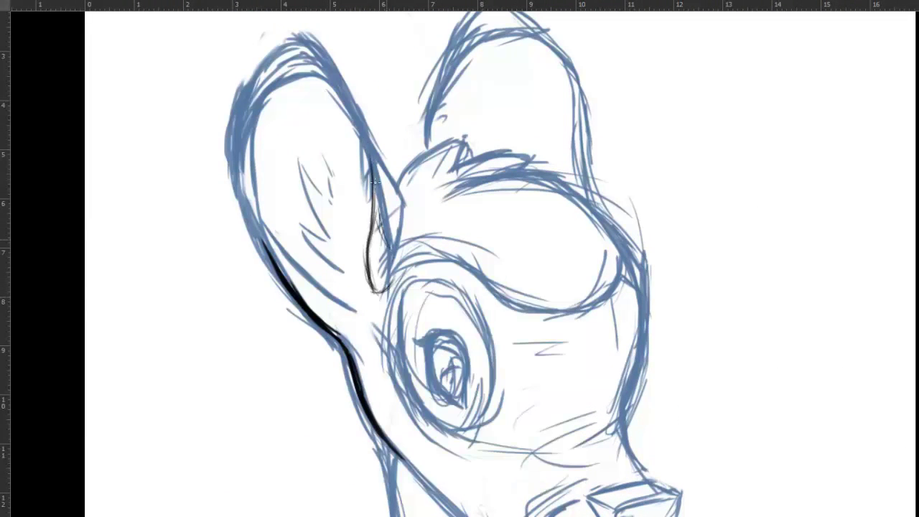
{"action": "left_click_drag", "start_coordinate": [375, 286], "coordinate": [359, 126]}
{"action": "mouse_move", "coordinate": [280, 277]}
{"action": "left_mouse_down"}
{"action": "mouse_move", "coordinate": [248, 179]}
{"action": "mouse_move", "coordinate": [243, 107]}
{"action": "mouse_move", "coordinate": [343, 102]}
{"action": "mouse_move", "coordinate": [402, 179]}
{"action": "left_mouse_up"}
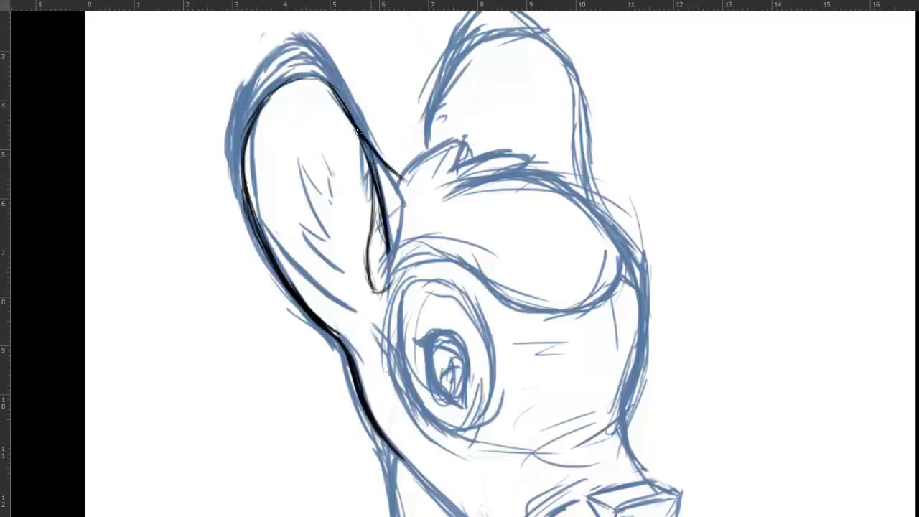
{"action": "mouse_move", "coordinate": [379, 140]}
{"action": "left_mouse_down"}
{"action": "mouse_move", "coordinate": [413, 222]}
{"action": "mouse_move", "coordinate": [408, 197]}
{"action": "left_mouse_up"}
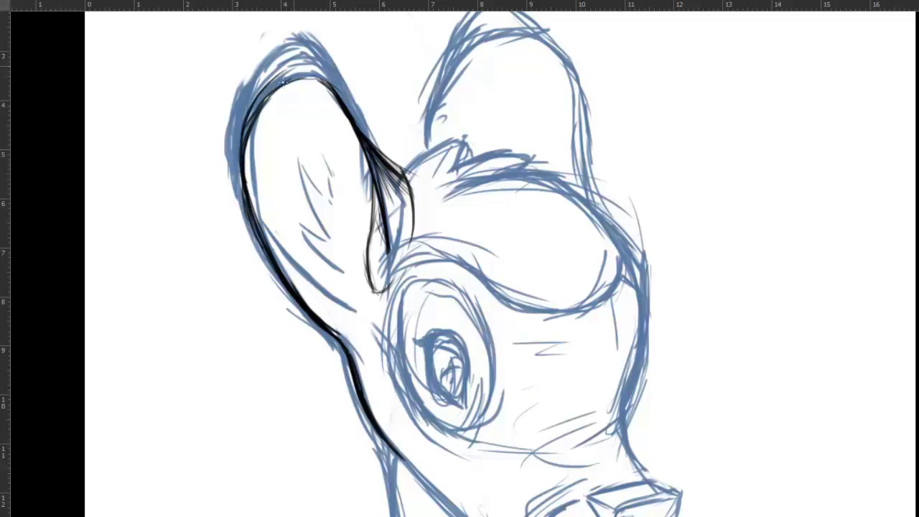
Step: Thicken the ear's outer edge and inner curve in black, rotating the canvas as needed
{"action": "scroll", "coordinate": [283, 83], "scroll_direction": "up", "scroll_amount": 3}
{"action": "mouse_move", "coordinate": [284, 427]}
{"action": "left_mouse_down"}
{"action": "mouse_move", "coordinate": [241, 216]}
{"action": "mouse_move", "coordinate": [385, 135]}
{"action": "mouse_move", "coordinate": [244, 302]}
{"action": "left_mouse_up"}
{"action": "mouse_move", "coordinate": [391, 168]}
{"action": "left_mouse_down"}
{"action": "mouse_move", "coordinate": [236, 251]}
{"action": "mouse_move", "coordinate": [341, 118]}
{"action": "left_mouse_up"}
{"action": "mouse_move", "coordinate": [240, 338]}
{"action": "left_mouse_down"}
{"action": "mouse_move", "coordinate": [342, 120]}
{"action": "mouse_move", "coordinate": [476, 185]}
{"action": "left_mouse_up"}
{"action": "left_click_drag", "start_coordinate": [434, 212], "coordinate": [394, 309]}
{"action": "left_click_drag", "start_coordinate": [388, 170], "coordinate": [378, 247]}
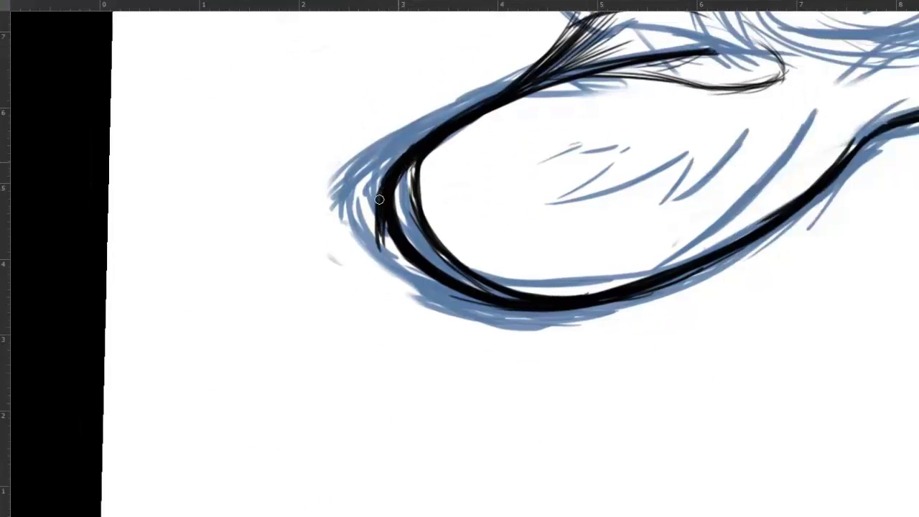
{"action": "left_click_drag", "start_coordinate": [379, 199], "coordinate": [381, 248]}
{"action": "left_click_drag", "start_coordinate": [413, 161], "coordinate": [395, 251]}
{"action": "mouse_move", "coordinate": [611, 251]}
{"action": "left_mouse_down"}
{"action": "mouse_move", "coordinate": [503, 215]}
{"action": "mouse_move", "coordinate": [431, 309]}
{"action": "left_mouse_up"}
{"action": "left_click_drag", "start_coordinate": [532, 216], "coordinate": [438, 309]}
{"action": "left_click_drag", "start_coordinate": [467, 242], "coordinate": [567, 109]}
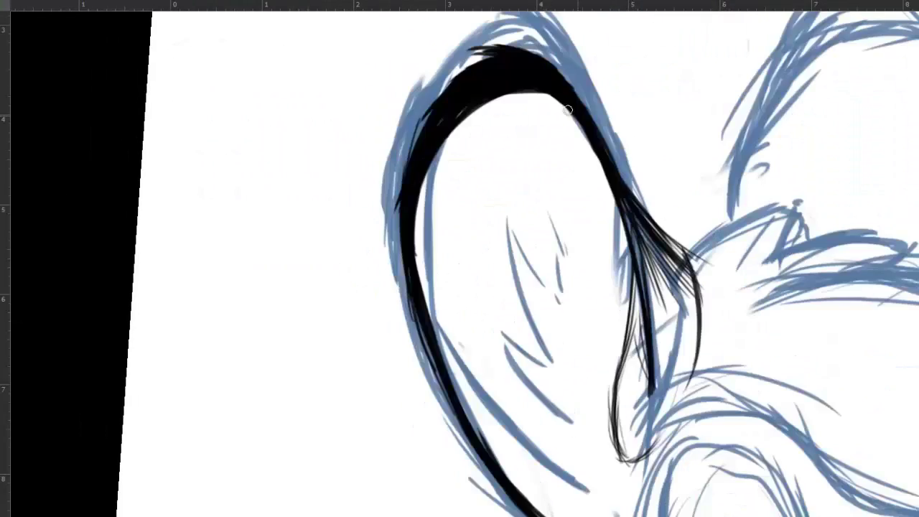
{"action": "scroll", "coordinate": [568, 109], "scroll_direction": "down", "scroll_amount": 3}
{"action": "scroll", "coordinate": [361, 128], "scroll_direction": "down", "scroll_amount": 2}
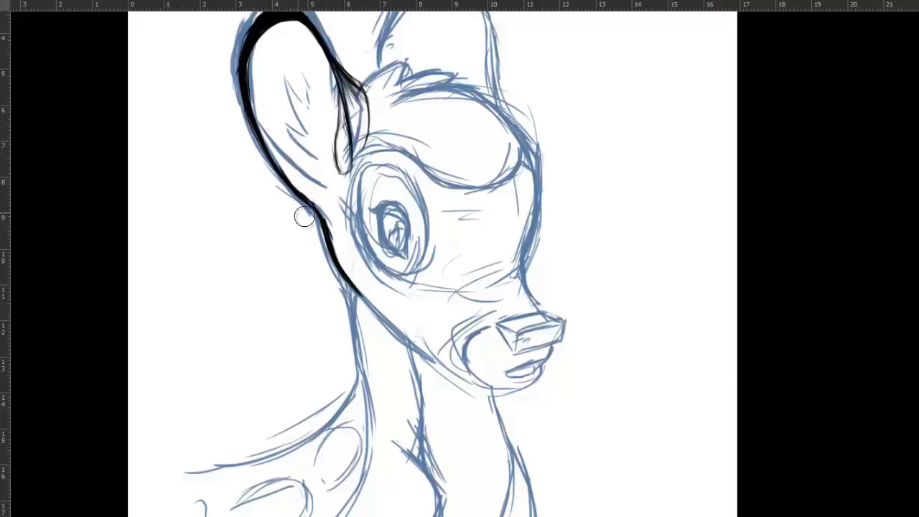
Step: Replace the thin inner stroke with a thick black inner edge and fur hatching inside the ear
{"action": "key", "text": "ctrl+z"}
{"action": "left_click_drag", "start_coordinate": [251, 104], "coordinate": [331, 208]}
{"action": "left_click_drag", "start_coordinate": [312, 138], "coordinate": [302, 72]}
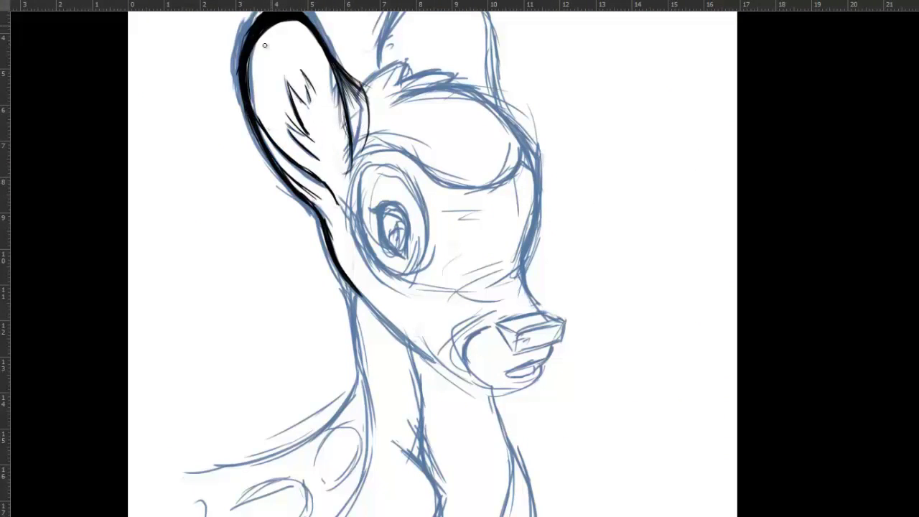
{"action": "scroll", "coordinate": [243, 85], "scroll_direction": "up", "scroll_amount": 2}
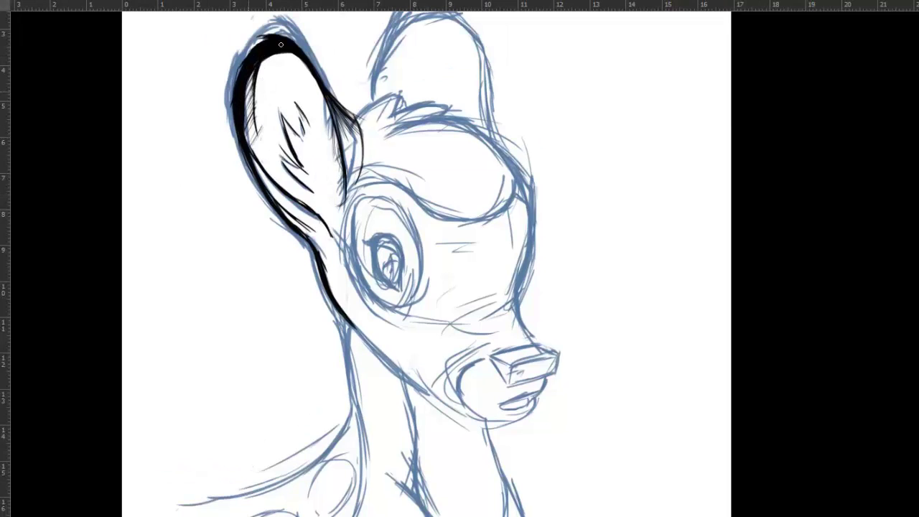
{"action": "scroll", "coordinate": [281, 45], "scroll_direction": "down", "scroll_amount": 3}
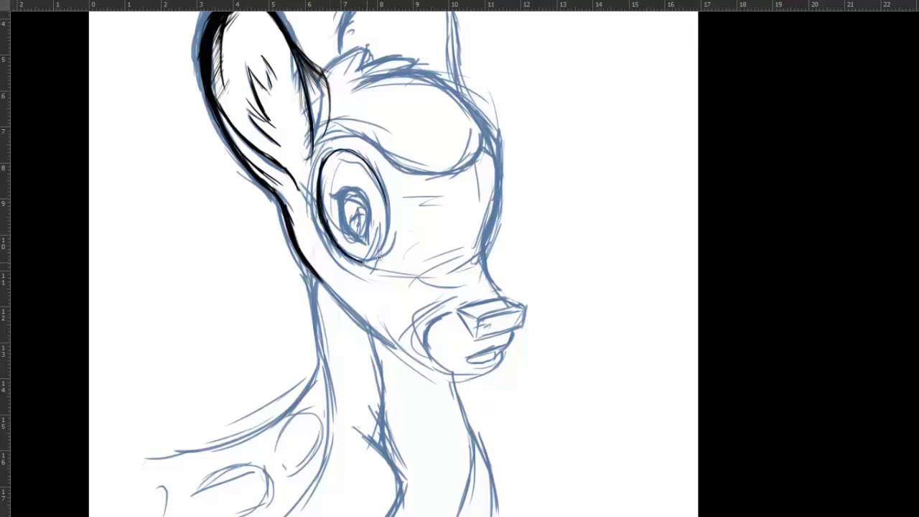
Step: Ink the eye outline, the brow curve beside it and the inner eye's upper edge
{"action": "left_click_drag", "start_coordinate": [357, 160], "coordinate": [362, 249]}
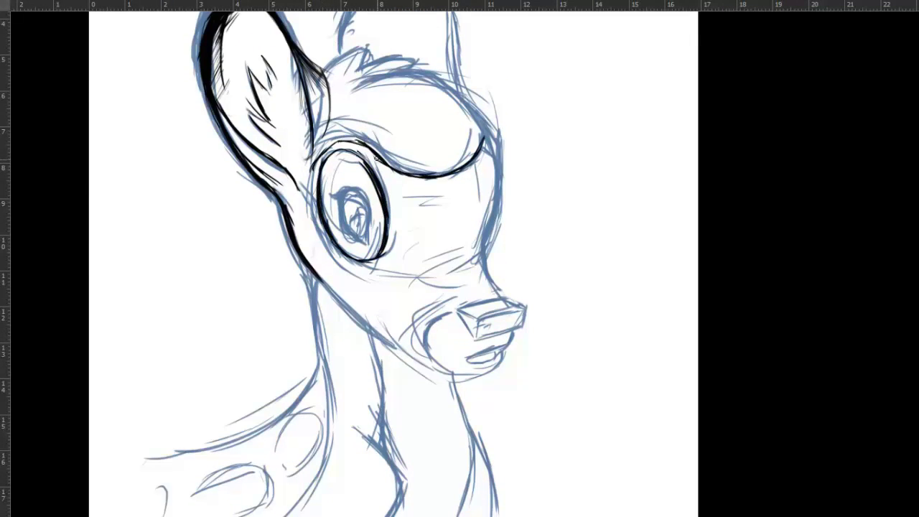
{"action": "scroll", "coordinate": [375, 158], "scroll_direction": "up", "scroll_amount": 3}
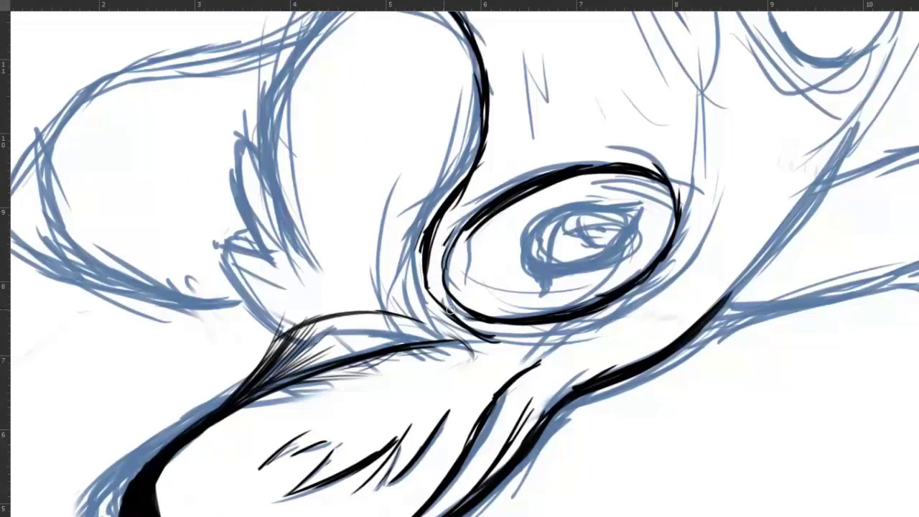
{"action": "left_click_drag", "start_coordinate": [402, 309], "coordinate": [432, 154]}
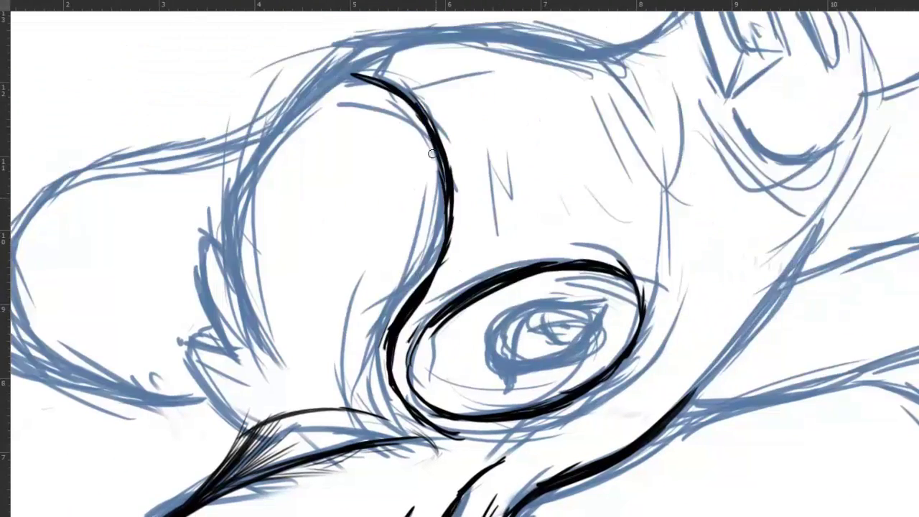
{"action": "scroll", "coordinate": [430, 337], "scroll_direction": "up", "scroll_amount": 2}
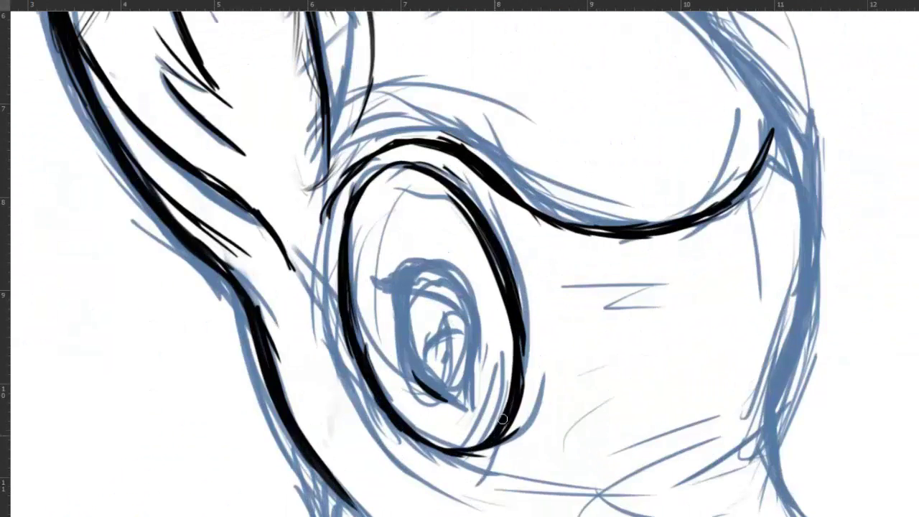
{"action": "mouse_move", "coordinate": [402, 332]}
{"action": "left_mouse_down"}
{"action": "mouse_move", "coordinate": [434, 392]}
{"action": "mouse_move", "coordinate": [399, 311]}
{"action": "left_mouse_up"}
{"action": "scroll", "coordinate": [404, 317], "scroll_direction": "down", "scroll_amount": 2}
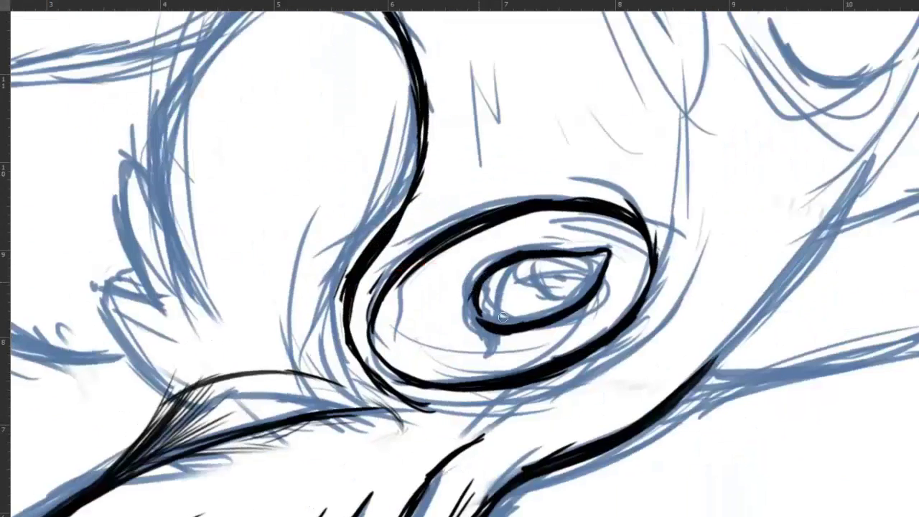
{"action": "scroll", "coordinate": [533, 206], "scroll_direction": "up", "scroll_amount": 2}
{"action": "mouse_move", "coordinate": [431, 217]}
{"action": "left_mouse_down"}
{"action": "mouse_move", "coordinate": [377, 145]}
{"action": "mouse_move", "coordinate": [380, 159]}
{"action": "mouse_move", "coordinate": [459, 219]}
{"action": "mouse_move", "coordinate": [406, 284]}
{"action": "mouse_move", "coordinate": [406, 243]}
{"action": "left_mouse_up"}
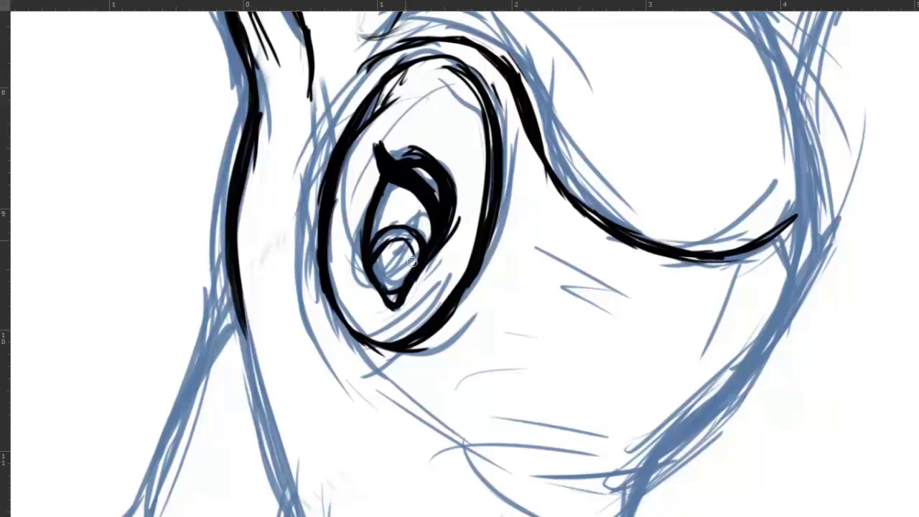
Step: Fill the pupil with black and reset the view to the whole head
{"action": "left_click_drag", "start_coordinate": [381, 271], "coordinate": [413, 248]}
{"action": "mouse_move", "coordinate": [388, 290]}
{"action": "left_mouse_down"}
{"action": "mouse_move", "coordinate": [409, 248]}
{"action": "mouse_move", "coordinate": [441, 277]}
{"action": "left_mouse_up"}
{"action": "left_click_drag", "start_coordinate": [441, 276], "coordinate": [541, 160]}
{"action": "key", "text": "Escape"}
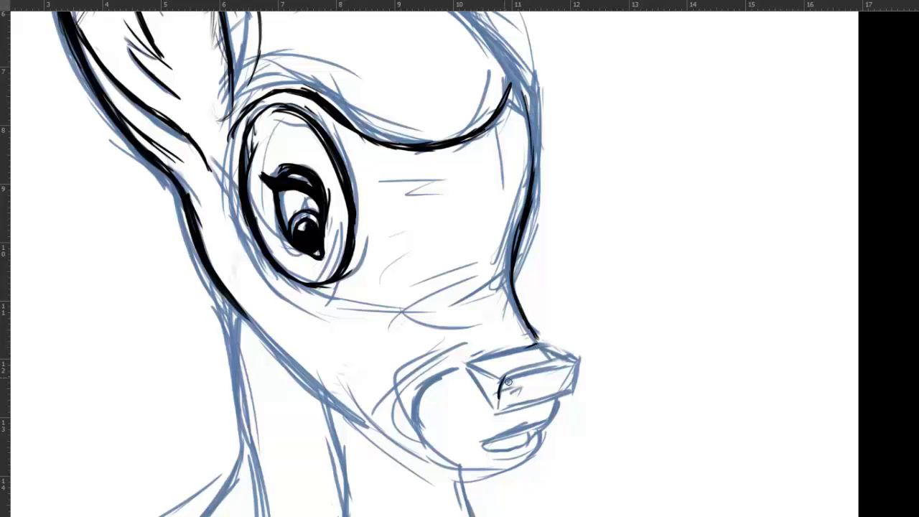
Step: Hatch the nose in black with a white shine and darken the upper lip
{"action": "mouse_move", "coordinate": [499, 402]}
{"action": "left_mouse_down"}
{"action": "mouse_move", "coordinate": [577, 384]}
{"action": "mouse_move", "coordinate": [578, 373]}
{"action": "left_mouse_up"}
{"action": "left_click_drag", "start_coordinate": [481, 387], "coordinate": [539, 349]}
{"action": "mouse_move", "coordinate": [552, 380]}
{"action": "left_mouse_down"}
{"action": "mouse_move", "coordinate": [575, 283]}
{"action": "mouse_move", "coordinate": [599, 294]}
{"action": "left_mouse_up"}
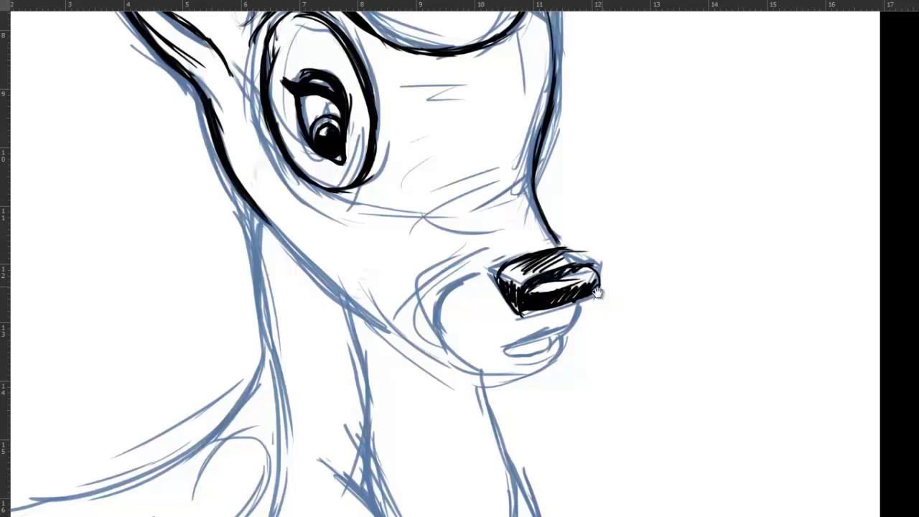
{"action": "left_click_drag", "start_coordinate": [523, 330], "coordinate": [578, 330]}
{"action": "left_click_drag", "start_coordinate": [583, 293], "coordinate": [630, 282]}
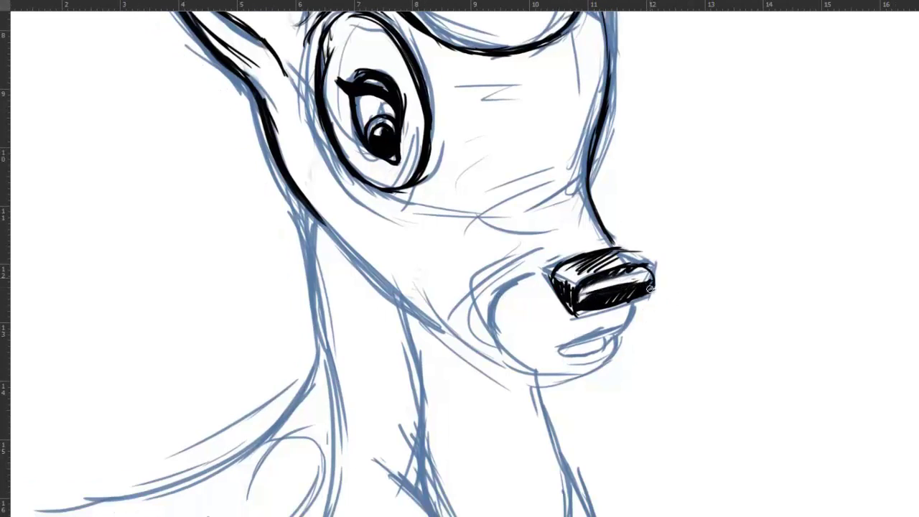
{"action": "left_click_drag", "start_coordinate": [630, 316], "coordinate": [578, 341]}
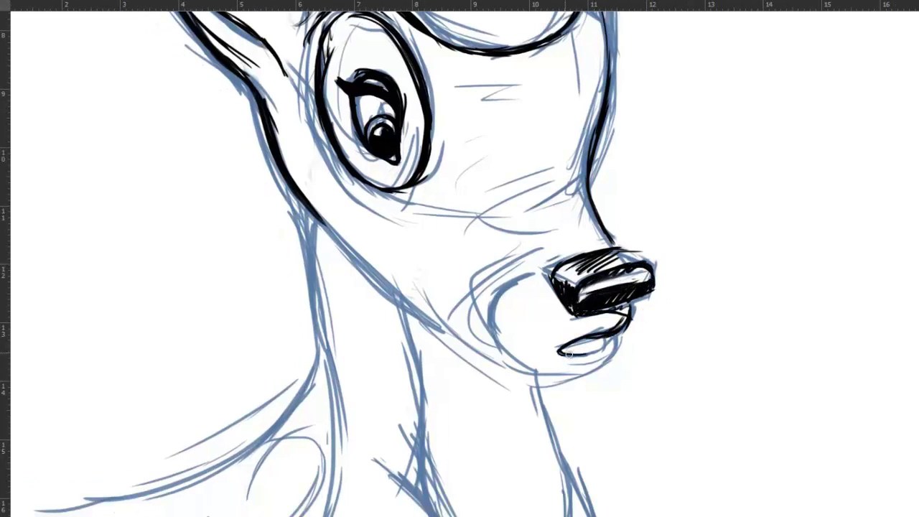
Step: Ink the chin curve, dark hatching under the nose and the jaw line to the muzzle
{"action": "mouse_move", "coordinate": [528, 287]}
{"action": "left_mouse_down"}
{"action": "mouse_move", "coordinate": [535, 374]}
{"action": "mouse_move", "coordinate": [560, 376]}
{"action": "left_mouse_up"}
{"action": "scroll", "coordinate": [636, 382], "scroll_direction": "up", "scroll_amount": 3}
{"action": "key", "text": "r"}
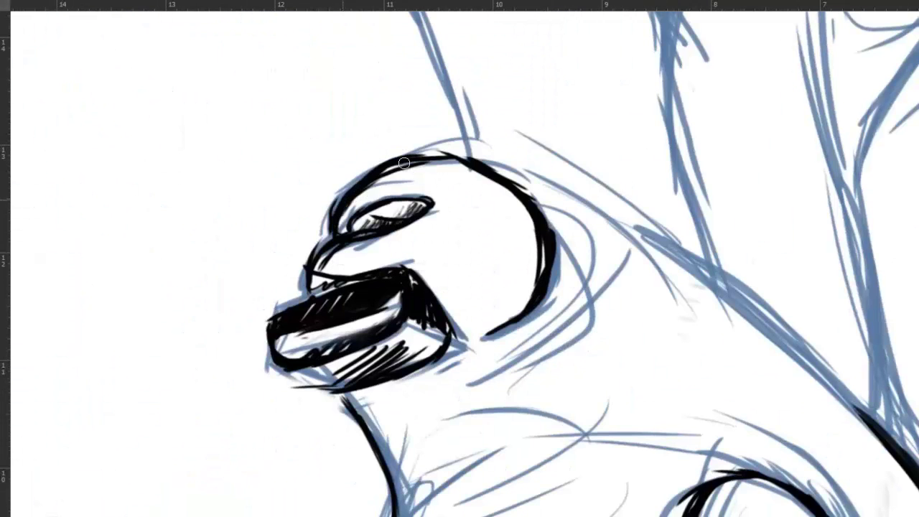
{"action": "mouse_move", "coordinate": [280, 363]}
{"action": "left_mouse_down"}
{"action": "mouse_move", "coordinate": [367, 336]}
{"action": "mouse_move", "coordinate": [391, 315]}
{"action": "left_mouse_up"}
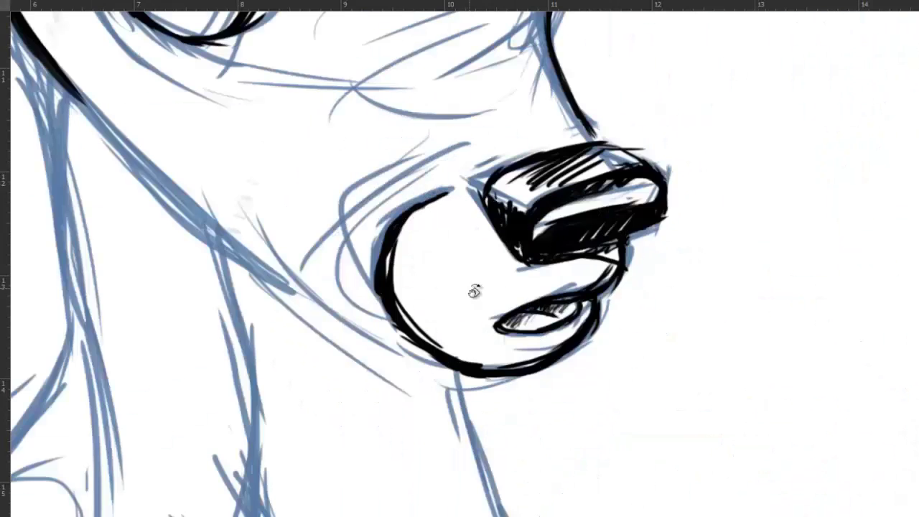
{"action": "key", "text": "Escape"}
{"action": "scroll", "coordinate": [425, 316], "scroll_direction": "down", "scroll_amount": 3}
{"action": "left_click_drag", "start_coordinate": [452, 320], "coordinate": [359, 266]}
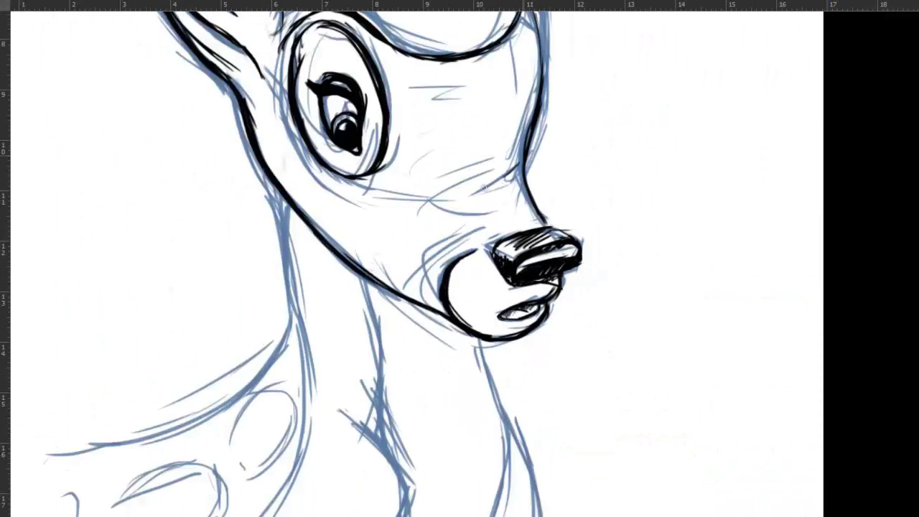
Step: Ink the right cheek contour and the top and right side of the head in black
{"action": "scroll", "coordinate": [500, 179], "scroll_direction": "up", "scroll_amount": 2}
{"action": "mouse_move", "coordinate": [500, 179]}
{"action": "left_mouse_down"}
{"action": "mouse_move", "coordinate": [524, 169]}
{"action": "mouse_move", "coordinate": [467, 43]}
{"action": "mouse_move", "coordinate": [476, 159]}
{"action": "left_mouse_up"}
{"action": "scroll", "coordinate": [503, 170], "scroll_direction": "up", "scroll_amount": 3}
{"action": "scroll", "coordinate": [475, 160], "scroll_direction": "up", "scroll_amount": 3}
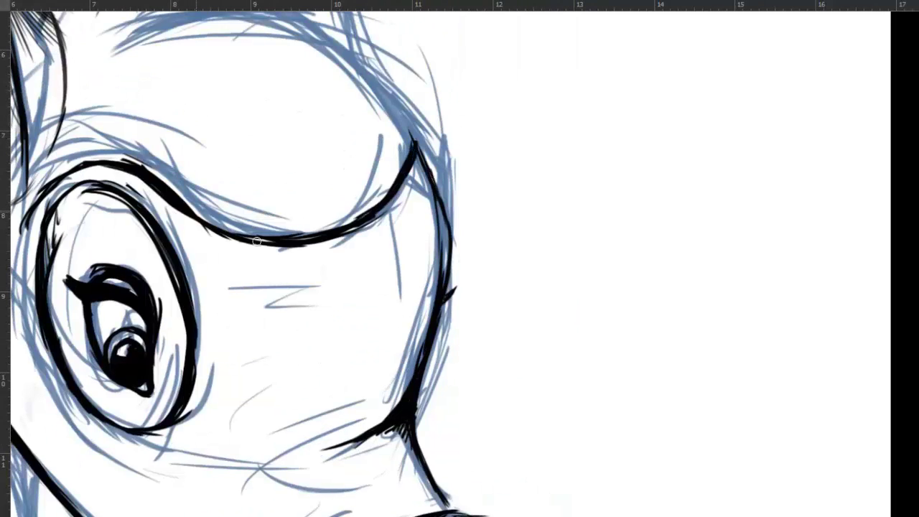
{"action": "scroll", "coordinate": [402, 165], "scroll_direction": "up", "scroll_amount": 3}
{"action": "left_click_drag", "start_coordinate": [188, 136], "coordinate": [291, 88]}
{"action": "mouse_move", "coordinate": [293, 92]}
{"action": "left_mouse_down"}
{"action": "mouse_move", "coordinate": [381, 115]}
{"action": "mouse_move", "coordinate": [463, 165]}
{"action": "left_mouse_up"}
{"action": "left_click_drag", "start_coordinate": [341, 140], "coordinate": [471, 162]}
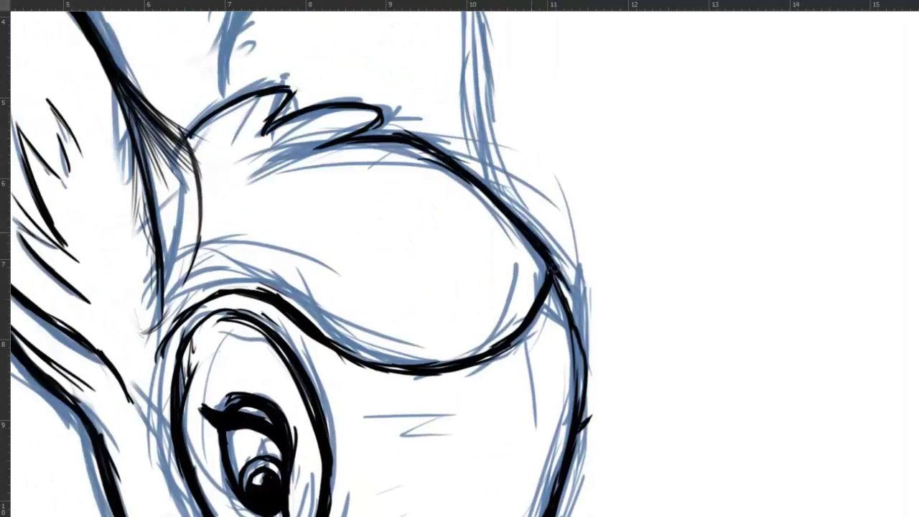
{"action": "left_click_drag", "start_coordinate": [416, 152], "coordinate": [557, 282]}
{"action": "scroll", "coordinate": [555, 282], "scroll_direction": "down", "scroll_amount": 3}
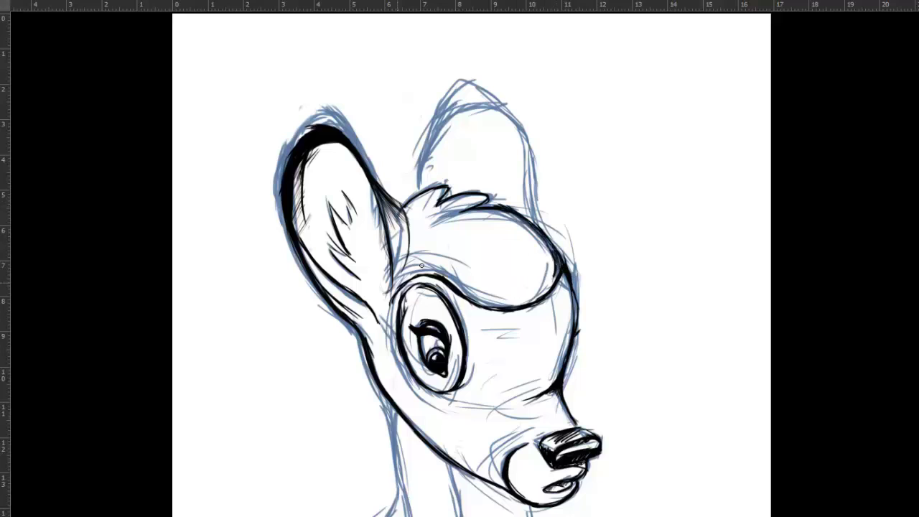
Step: Ink the back ear's right edge and tip and touch up the front ear
{"action": "left_click_drag", "start_coordinate": [560, 252], "coordinate": [514, 126]}
{"action": "left_click_drag", "start_coordinate": [474, 85], "coordinate": [519, 130]}
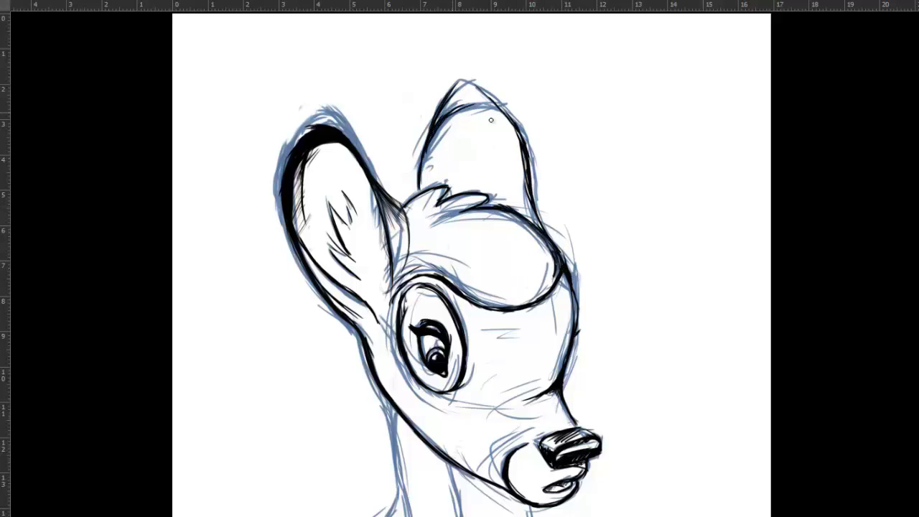
{"action": "left_click_drag", "start_coordinate": [442, 118], "coordinate": [517, 126]}
{"action": "left_click_drag", "start_coordinate": [295, 147], "coordinate": [312, 122]}
{"action": "left_click_drag", "start_coordinate": [529, 323], "coordinate": [476, 137]}
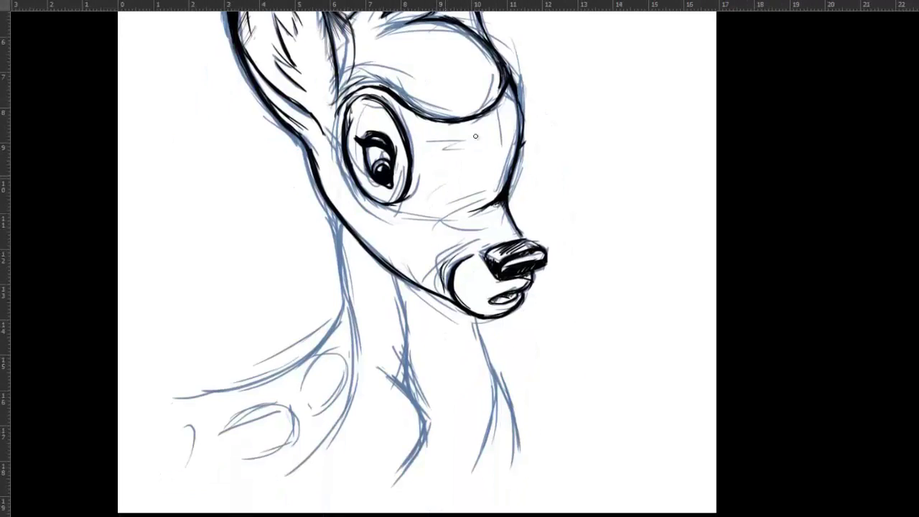
Step: Ink the neck, shoulder curve and shoulder spots, then erase the black eye strokes
{"action": "left_click_drag", "start_coordinate": [392, 214], "coordinate": [413, 157]}
{"action": "left_click_drag", "start_coordinate": [355, 152], "coordinate": [372, 291]}
{"action": "left_click_drag", "start_coordinate": [362, 244], "coordinate": [196, 344]}
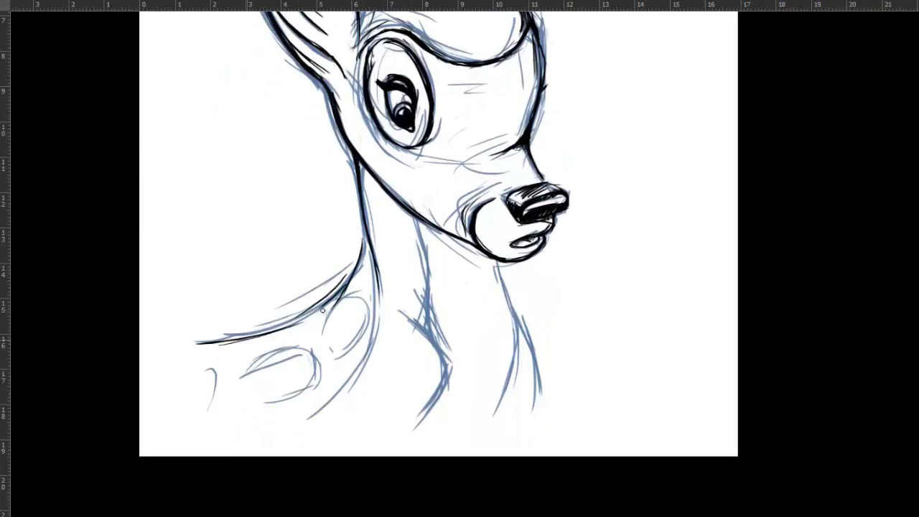
{"action": "left_click_drag", "start_coordinate": [354, 266], "coordinate": [243, 340]}
{"action": "left_click_drag", "start_coordinate": [445, 364], "coordinate": [415, 428]}
{"action": "left_click_drag", "start_coordinate": [417, 235], "coordinate": [431, 355]}
{"action": "left_click_drag", "start_coordinate": [501, 262], "coordinate": [519, 381]}
{"action": "left_click_drag", "start_coordinate": [516, 327], "coordinate": [488, 422]}
{"action": "left_click_drag", "start_coordinate": [372, 262], "coordinate": [310, 413]}
{"action": "mouse_move", "coordinate": [313, 354]}
{"action": "left_mouse_down"}
{"action": "mouse_move", "coordinate": [247, 377]}
{"action": "mouse_move", "coordinate": [208, 424]}
{"action": "left_mouse_up"}
{"action": "key", "text": "ctrl+minus"}
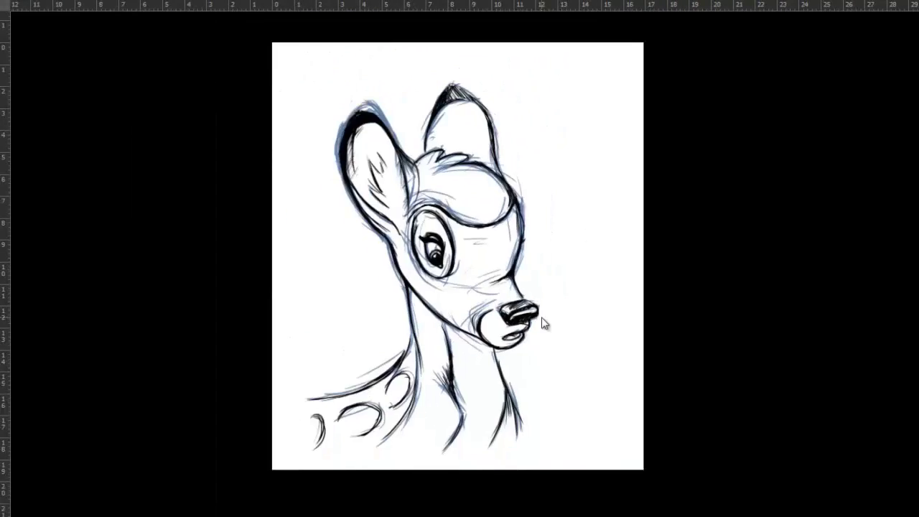
{"action": "left_click_drag", "start_coordinate": [424, 229], "coordinate": [438, 287]}
Step: Erase the old blue eye sketch and resketch the cheek, jaw and an oval eye in blue
{"action": "key", "text": "Tab"}
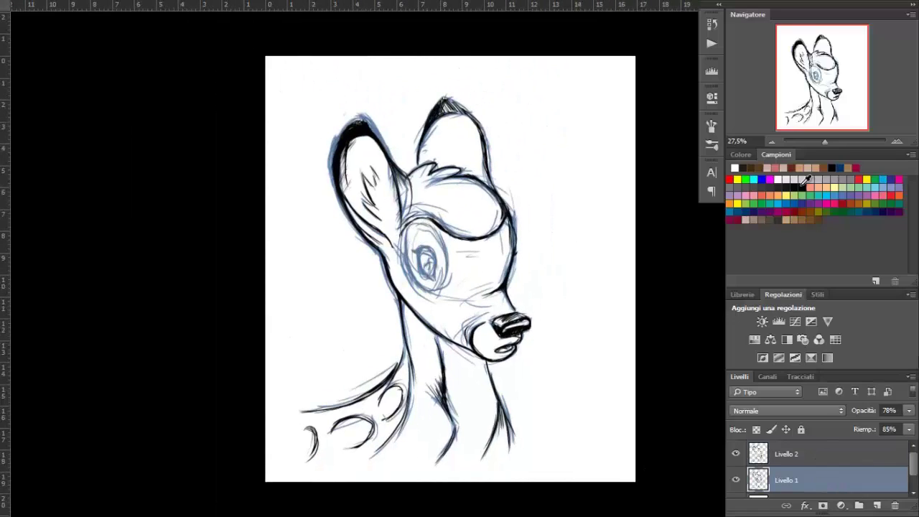
{"action": "key", "text": "Tab"}
{"action": "key", "text": "ctrl+plus"}
{"action": "key", "text": "ctrl+plus"}
{"action": "scroll", "coordinate": [467, 293], "scroll_direction": "up", "scroll_amount": 1}
{"action": "left_click_drag", "start_coordinate": [402, 236], "coordinate": [381, 176]}
{"action": "mouse_move", "coordinate": [402, 258]}
{"action": "left_mouse_down"}
{"action": "mouse_move", "coordinate": [365, 213]}
{"action": "mouse_move", "coordinate": [417, 327]}
{"action": "left_mouse_up"}
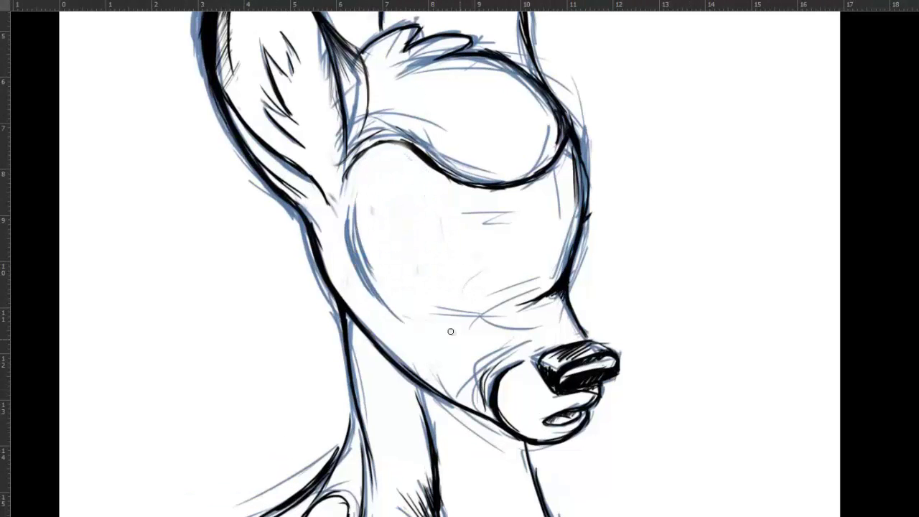
{"action": "left_click_drag", "start_coordinate": [474, 284], "coordinate": [466, 337]}
{"action": "left_click_drag", "start_coordinate": [467, 244], "coordinate": [402, 319]}
{"action": "left_click_drag", "start_coordinate": [463, 265], "coordinate": [352, 244]}
{"action": "left_click_drag", "start_coordinate": [402, 165], "coordinate": [401, 304]}
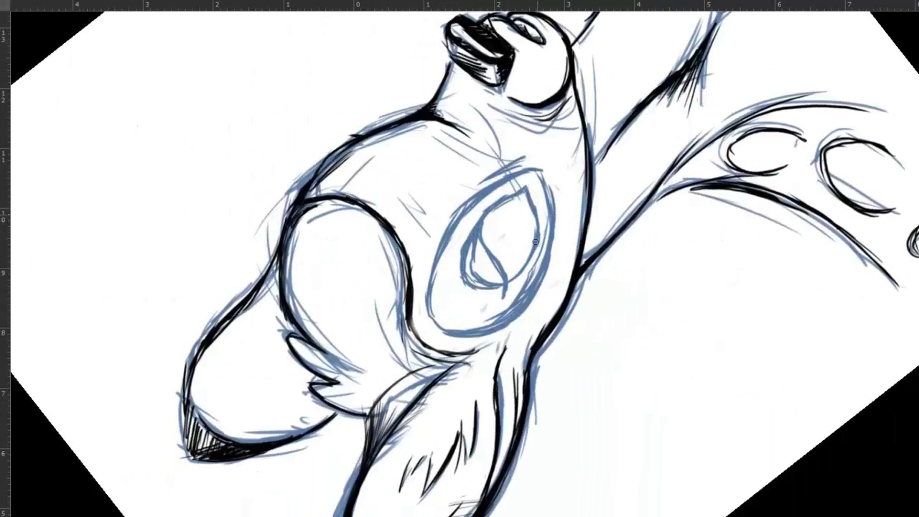
{"action": "left_click_drag", "start_coordinate": [527, 251], "coordinate": [478, 251]}
Step: Ink the eye's outline, pupil and inner lines in black on a rotated canvas
{"action": "key", "text": "Escape"}
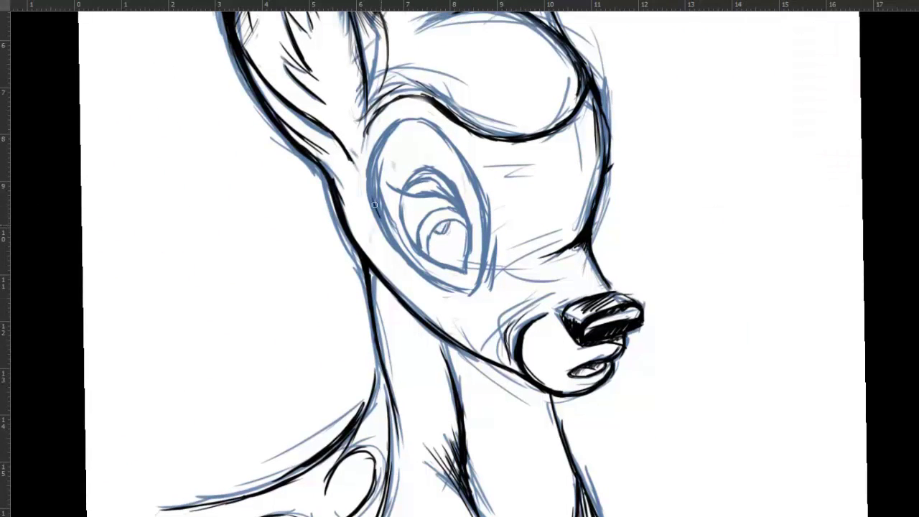
{"action": "left_click_drag", "start_coordinate": [366, 151], "coordinate": [411, 263]}
{"action": "left_click_drag", "start_coordinate": [380, 140], "coordinate": [482, 204]}
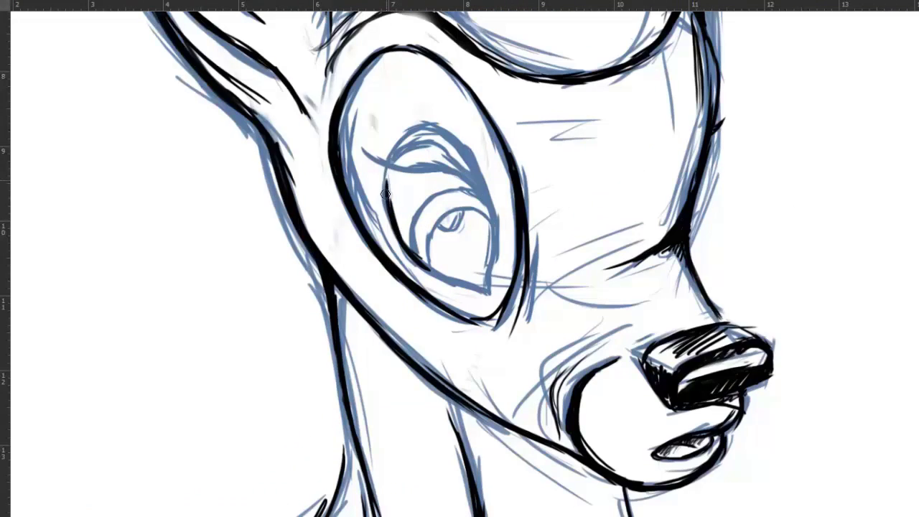
{"action": "left_click_drag", "start_coordinate": [405, 245], "coordinate": [488, 295]}
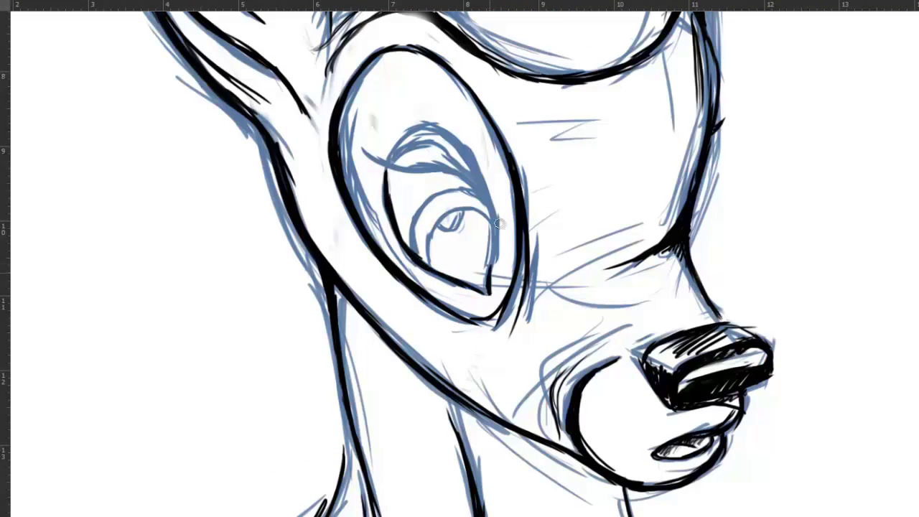
{"action": "left_click_drag", "start_coordinate": [495, 216], "coordinate": [502, 273]}
{"action": "mouse_move", "coordinate": [467, 229]}
{"action": "left_mouse_down"}
{"action": "mouse_move", "coordinate": [424, 336]}
{"action": "mouse_move", "coordinate": [477, 409]}
{"action": "left_mouse_up"}
{"action": "left_click_drag", "start_coordinate": [412, 296], "coordinate": [399, 362]}
{"action": "key", "text": "5"}
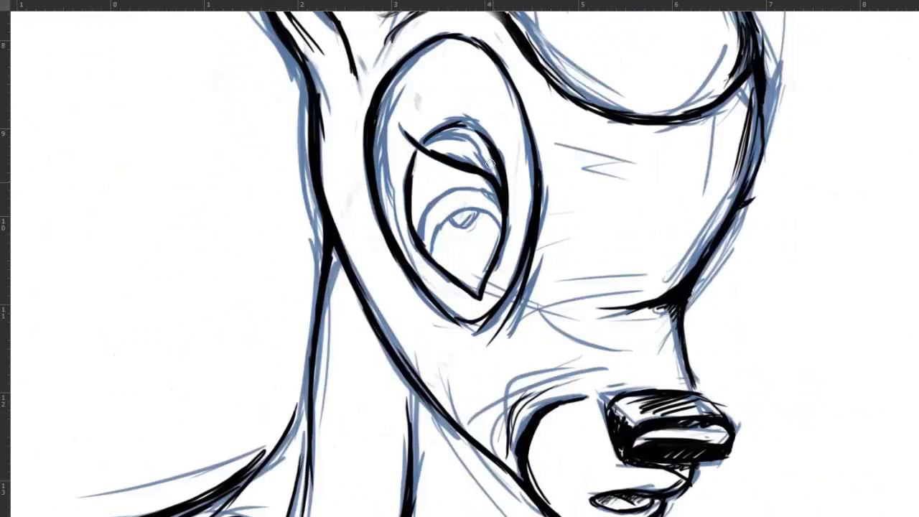
Step: Ink a heavy upper eyelid and outline the pupil in black, then fit the drawing on screen
{"action": "left_click_drag", "start_coordinate": [460, 124], "coordinate": [492, 161]}
{"action": "mouse_move", "coordinate": [459, 219]}
{"action": "left_mouse_down"}
{"action": "mouse_move", "coordinate": [435, 262]}
{"action": "mouse_move", "coordinate": [499, 237]}
{"action": "left_mouse_up"}
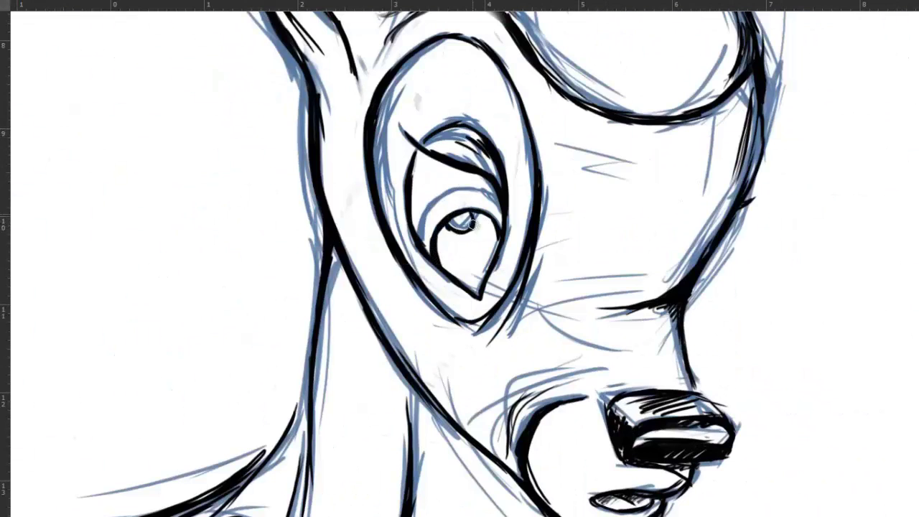
{"action": "mouse_move", "coordinate": [460, 216]}
{"action": "left_mouse_down"}
{"action": "mouse_move", "coordinate": [424, 237]}
{"action": "mouse_move", "coordinate": [502, 194]}
{"action": "left_mouse_up"}
{"action": "left_click_drag", "start_coordinate": [412, 259], "coordinate": [441, 321]}
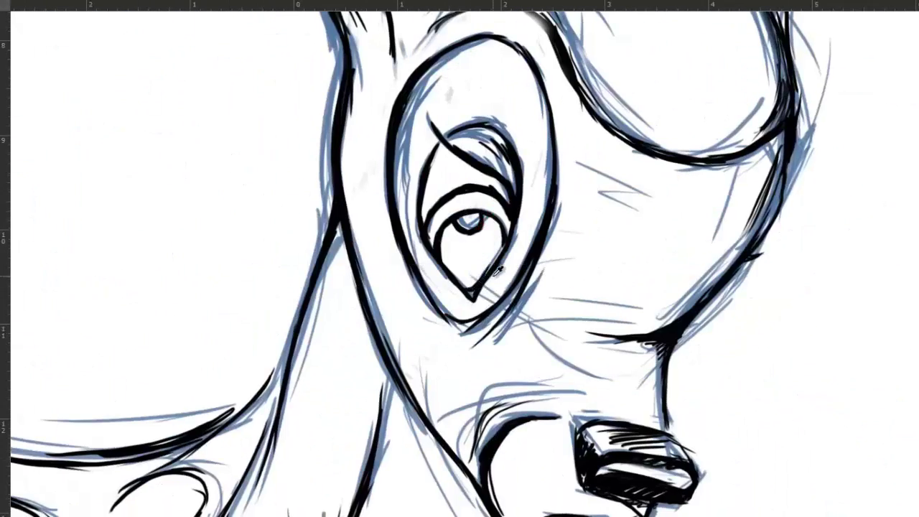
{"action": "key", "text": "ctrl+minus"}
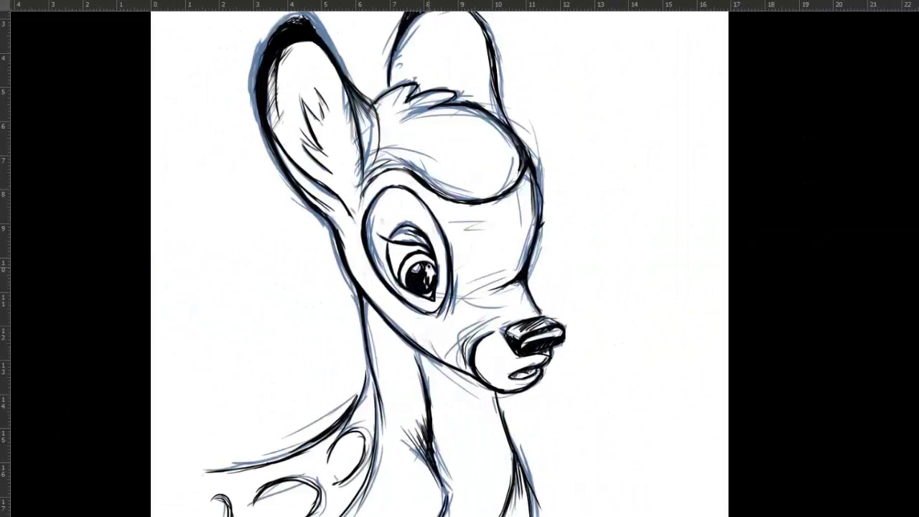
{"action": "scroll", "coordinate": [431, 289], "scroll_direction": "up", "scroll_amount": 3}
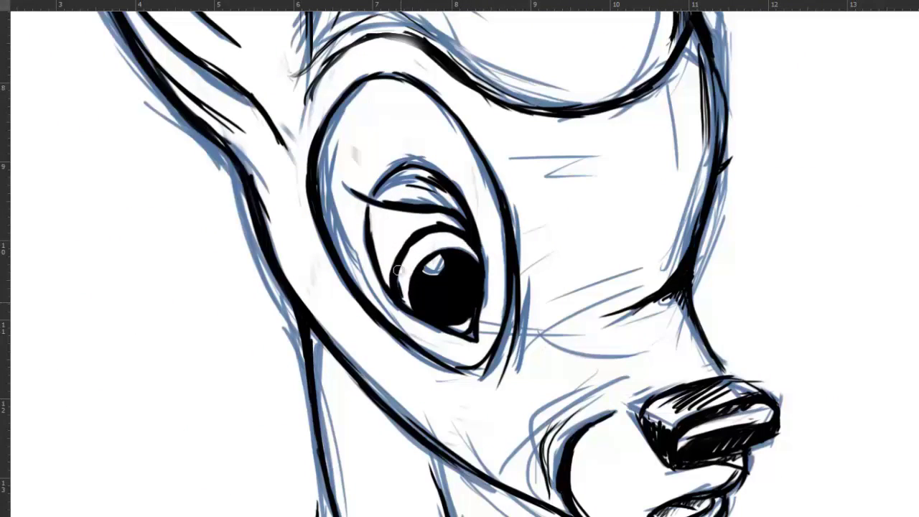
{"action": "key", "text": "ctrl+0"}
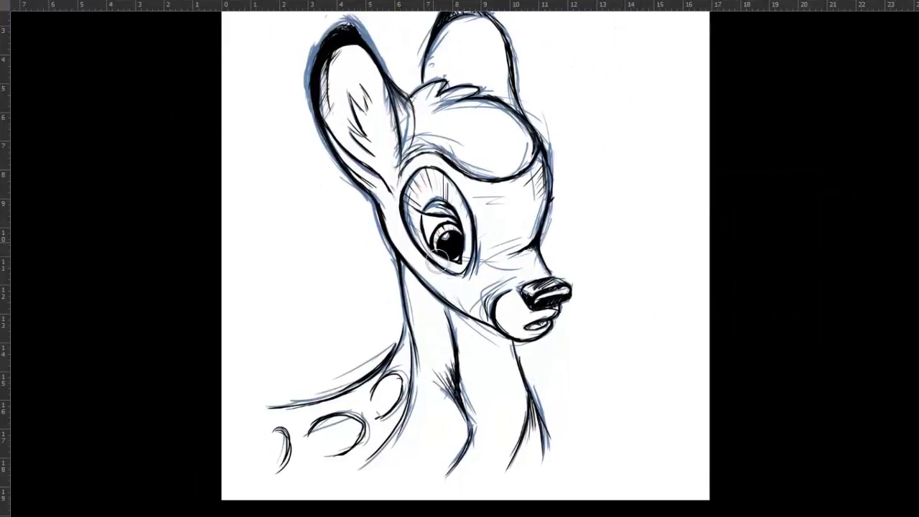
Step: Paint brown over the ear back, around the eye, down the neck, chest and back
{"action": "left_click_drag", "start_coordinate": [434, 261], "coordinate": [334, 140]}
{"action": "left_click_drag", "start_coordinate": [402, 194], "coordinate": [474, 302]}
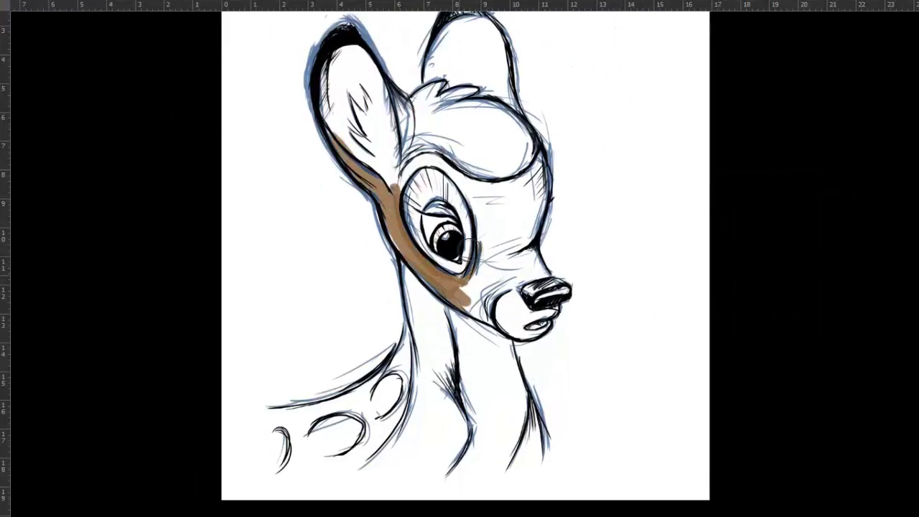
{"action": "left_click_drag", "start_coordinate": [431, 272], "coordinate": [389, 436]}
{"action": "left_click_drag", "start_coordinate": [445, 287], "coordinate": [459, 459]}
{"action": "left_click_drag", "start_coordinate": [502, 323], "coordinate": [524, 452]}
{"action": "left_click_drag", "start_coordinate": [517, 373], "coordinate": [538, 467]}
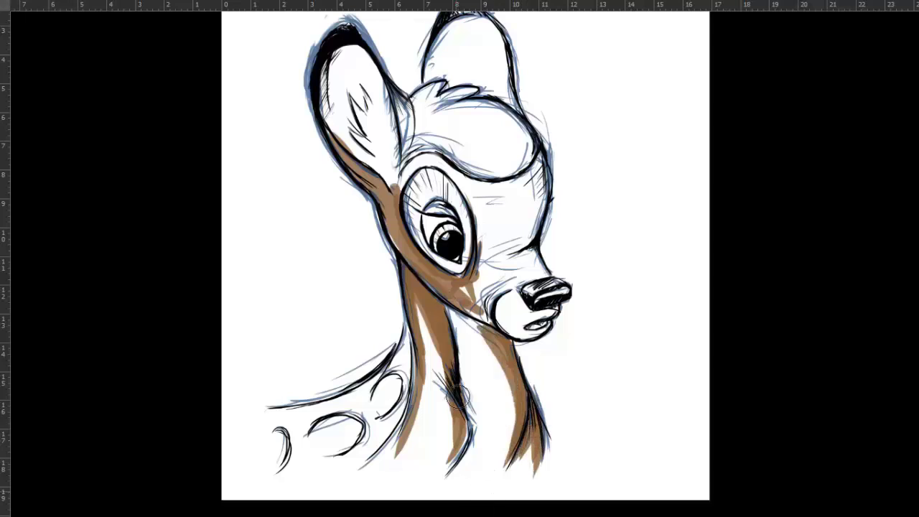
{"action": "left_click_drag", "start_coordinate": [467, 308], "coordinate": [460, 438]}
{"action": "mouse_move", "coordinate": [402, 337]}
{"action": "left_mouse_down"}
{"action": "mouse_move", "coordinate": [279, 409]}
{"action": "mouse_move", "coordinate": [307, 439]}
{"action": "mouse_move", "coordinate": [352, 438]}
{"action": "left_mouse_up"}
{"action": "left_click_drag", "start_coordinate": [531, 158], "coordinate": [517, 229]}
Step: Paint the forehead, muzzle, top of the head and far ear brown
{"action": "mouse_move", "coordinate": [402, 172]}
{"action": "left_mouse_down"}
{"action": "mouse_move", "coordinate": [481, 179]}
{"action": "mouse_move", "coordinate": [488, 252]}
{"action": "mouse_move", "coordinate": [531, 252]}
{"action": "mouse_move", "coordinate": [502, 179]}
{"action": "left_mouse_up"}
{"action": "left_click_drag", "start_coordinate": [402, 86], "coordinate": [466, 122]}
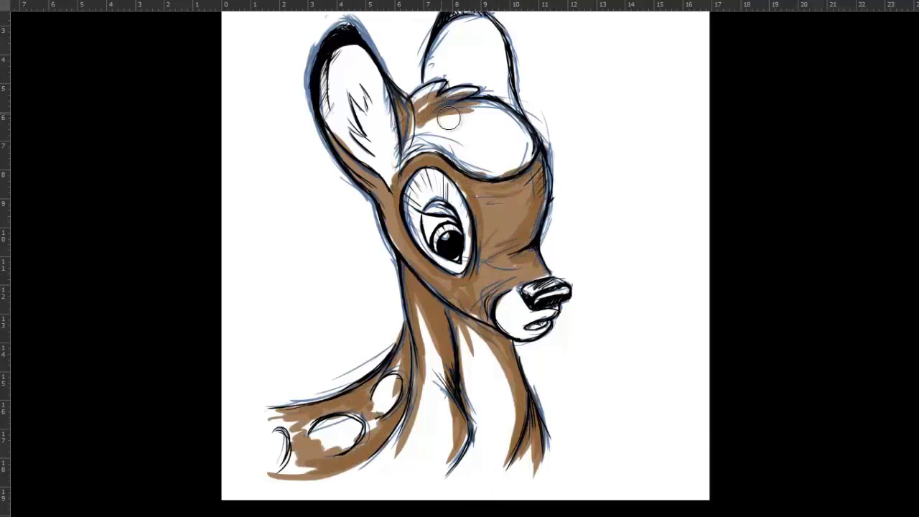
{"action": "left_click_drag", "start_coordinate": [416, 108], "coordinate": [517, 172]}
{"action": "left_click_drag", "start_coordinate": [459, 144], "coordinate": [431, 219]}
{"action": "mouse_move", "coordinate": [402, 216]}
{"action": "left_mouse_down"}
{"action": "mouse_move", "coordinate": [420, 106]}
{"action": "mouse_move", "coordinate": [467, 166]}
{"action": "left_mouse_up"}
{"action": "left_click_drag", "start_coordinate": [459, 288], "coordinate": [428, 179]}
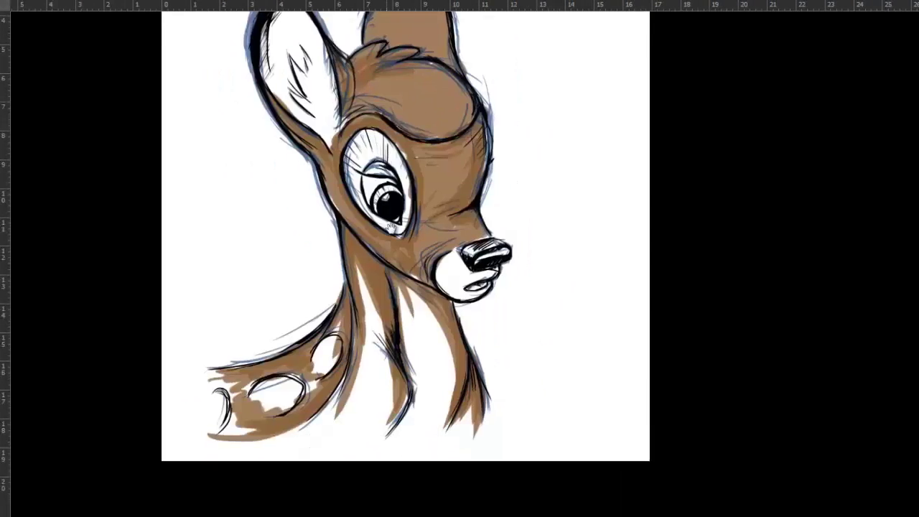
Step: Paint light beige on the neck, back spots and muzzle, and pink inside the near ear
{"action": "left_click", "coordinate": [9, 393]}
{"action": "left_click_drag", "start_coordinate": [402, 287], "coordinate": [431, 395]}
{"action": "left_click_drag", "start_coordinate": [431, 287], "coordinate": [363, 439]}
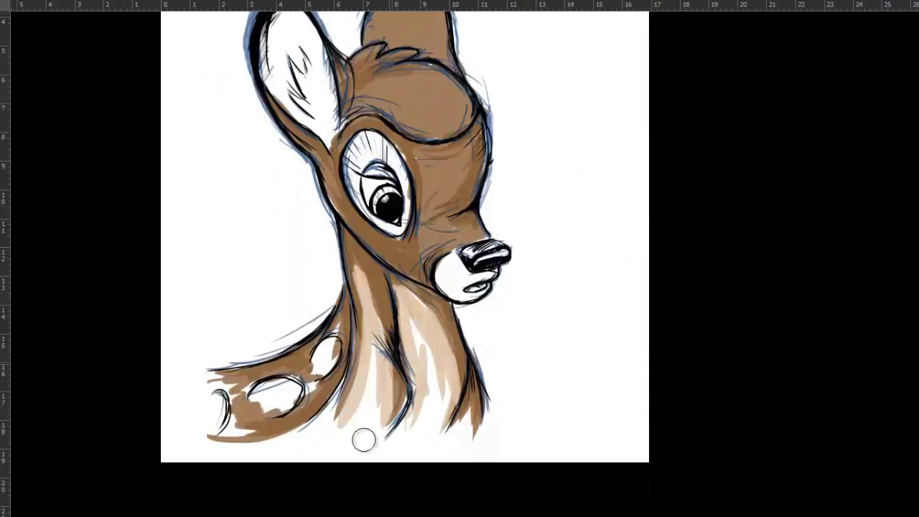
{"action": "left_click_drag", "start_coordinate": [380, 272], "coordinate": [338, 431]}
{"action": "left_click_drag", "start_coordinate": [323, 338], "coordinate": [216, 430]}
{"action": "mouse_move", "coordinate": [446, 266]}
{"action": "left_mouse_down"}
{"action": "mouse_move", "coordinate": [456, 275]}
{"action": "mouse_move", "coordinate": [445, 388]}
{"action": "left_mouse_up"}
{"action": "mouse_move", "coordinate": [291, 194]}
{"action": "left_mouse_down"}
{"action": "mouse_move", "coordinate": [302, 215]}
{"action": "mouse_move", "coordinate": [301, 179]}
{"action": "mouse_move", "coordinate": [323, 259]}
{"action": "left_mouse_up"}
{"action": "left_click", "coordinate": [597, 107]}
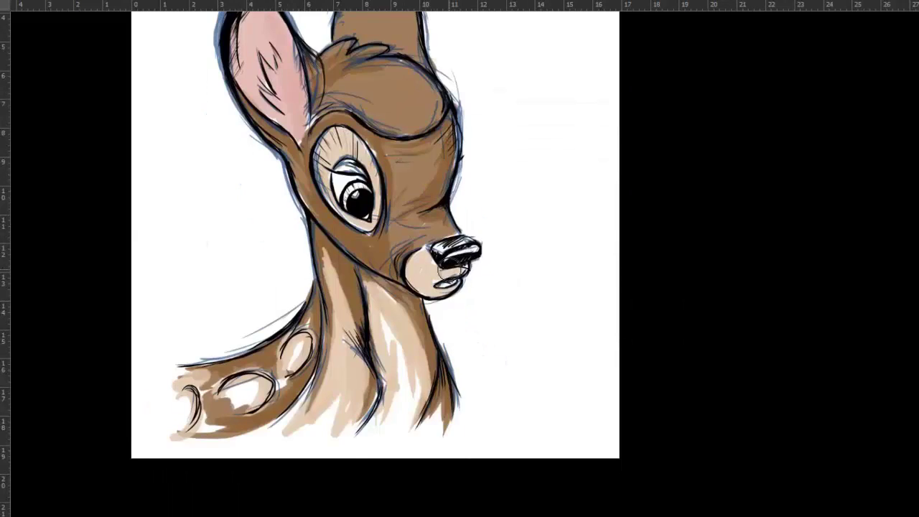
Step: Resize the brush, paint the mouth pink and shade the neck and shoulder dark brown
{"action": "right_click", "coordinate": [574, 248]}
{"action": "left_click_drag", "start_coordinate": [430, 281], "coordinate": [460, 281]}
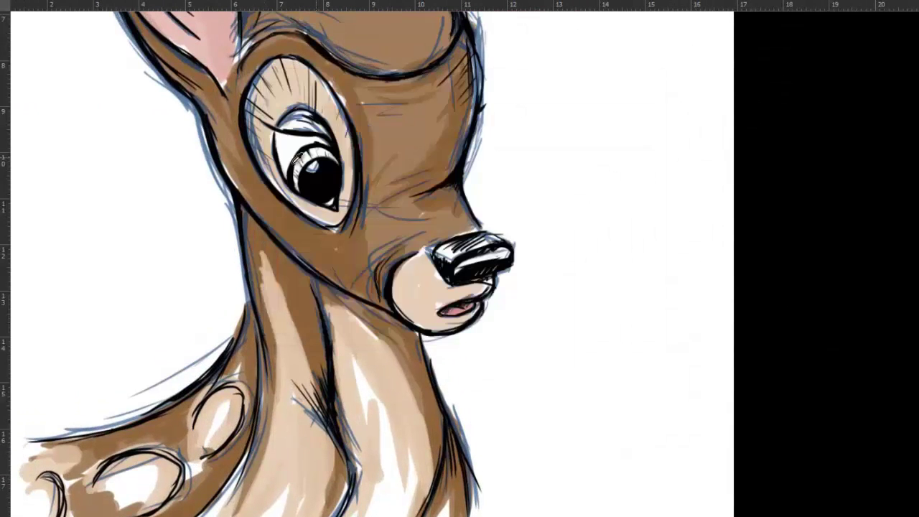
{"action": "left_click_drag", "start_coordinate": [188, 393], "coordinate": [229, 345]}
{"action": "left_click_drag", "start_coordinate": [248, 216], "coordinate": [266, 445]}
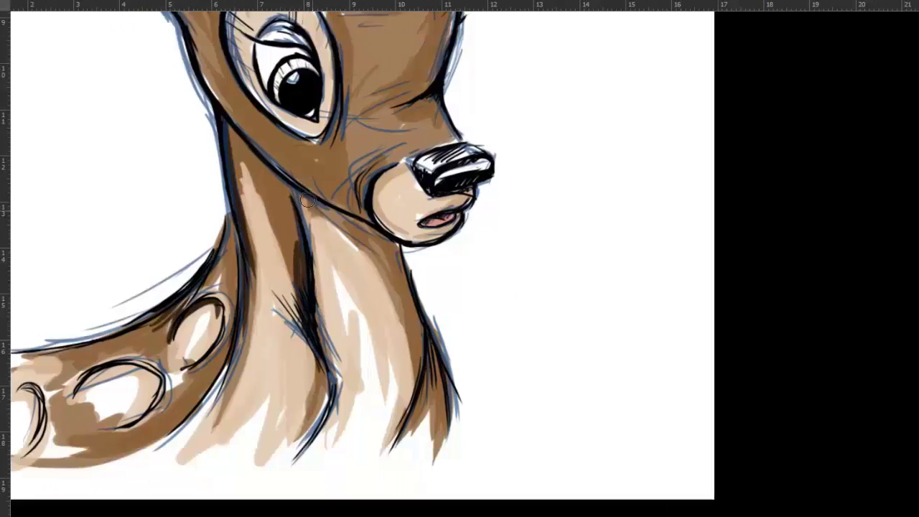
{"action": "left_click_drag", "start_coordinate": [308, 201], "coordinate": [409, 388]}
{"action": "mouse_move", "coordinate": [344, 215]}
{"action": "left_mouse_down"}
{"action": "mouse_move", "coordinate": [424, 388]}
{"action": "mouse_move", "coordinate": [413, 445]}
{"action": "left_mouse_up"}
{"action": "left_click_drag", "start_coordinate": [337, 287], "coordinate": [309, 459]}
Step: Add dark brown lash and eyelid strokes, then shade the far ear and forehead
{"action": "mouse_move", "coordinate": [323, 215]}
{"action": "left_mouse_down"}
{"action": "mouse_move", "coordinate": [406, 449]}
{"action": "mouse_move", "coordinate": [337, 248]}
{"action": "mouse_move", "coordinate": [370, 229]}
{"action": "left_mouse_up"}
{"action": "mouse_move", "coordinate": [341, 267]}
{"action": "left_mouse_down"}
{"action": "mouse_move", "coordinate": [388, 271]}
{"action": "mouse_move", "coordinate": [379, 277]}
{"action": "left_mouse_up"}
{"action": "left_click_drag", "start_coordinate": [431, 39], "coordinate": [380, 165]}
{"action": "mouse_move", "coordinate": [424, 58]}
{"action": "left_mouse_down"}
{"action": "mouse_move", "coordinate": [374, 201]}
{"action": "mouse_move", "coordinate": [433, 141]}
{"action": "mouse_move", "coordinate": [488, 201]}
{"action": "left_mouse_up"}
{"action": "left_click_drag", "start_coordinate": [431, 114], "coordinate": [373, 287]}
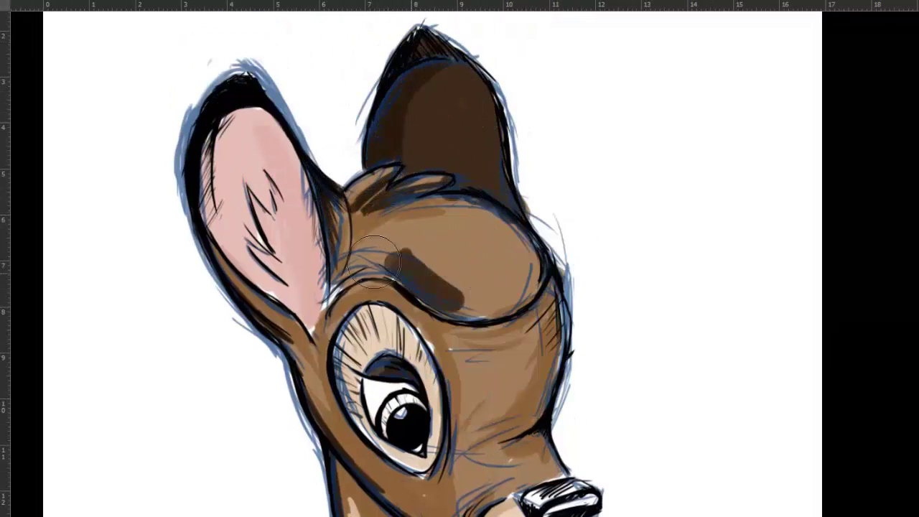
{"action": "left_click_drag", "start_coordinate": [344, 259], "coordinate": [484, 283]}
{"action": "mouse_move", "coordinate": [431, 215]}
{"action": "left_mouse_down"}
{"action": "mouse_move", "coordinate": [363, 247]}
{"action": "mouse_move", "coordinate": [363, 208]}
{"action": "left_mouse_up"}
{"action": "mouse_move", "coordinate": [505, 222]}
{"action": "left_mouse_down"}
{"action": "mouse_move", "coordinate": [532, 266]}
{"action": "mouse_move", "coordinate": [511, 195]}
{"action": "left_mouse_up"}
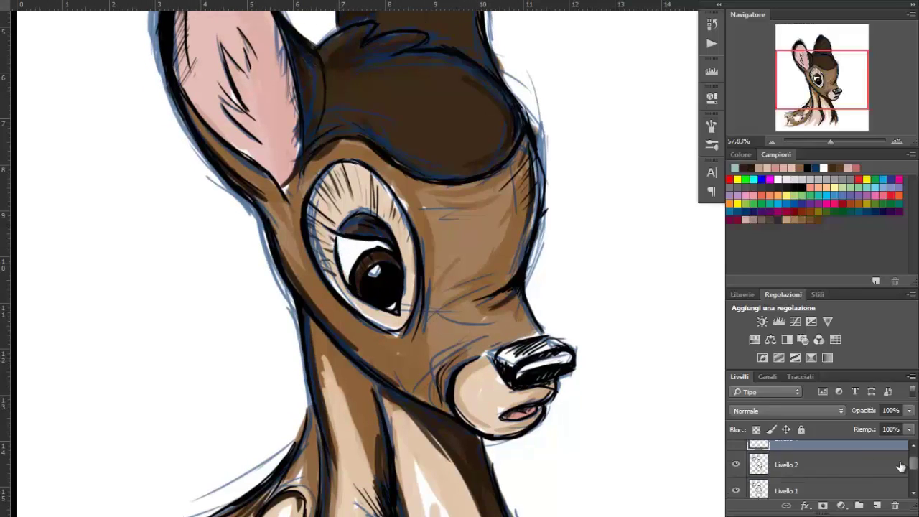
Step: Hide the panels and brush a light teal tint on the eye white
{"action": "key", "text": "Tab"}
{"action": "left_click_drag", "start_coordinate": [343, 271], "coordinate": [357, 235]}
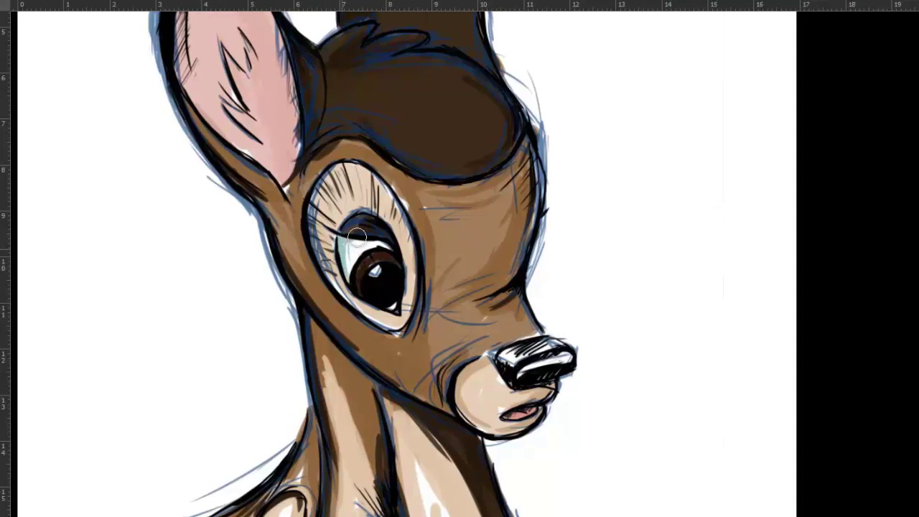